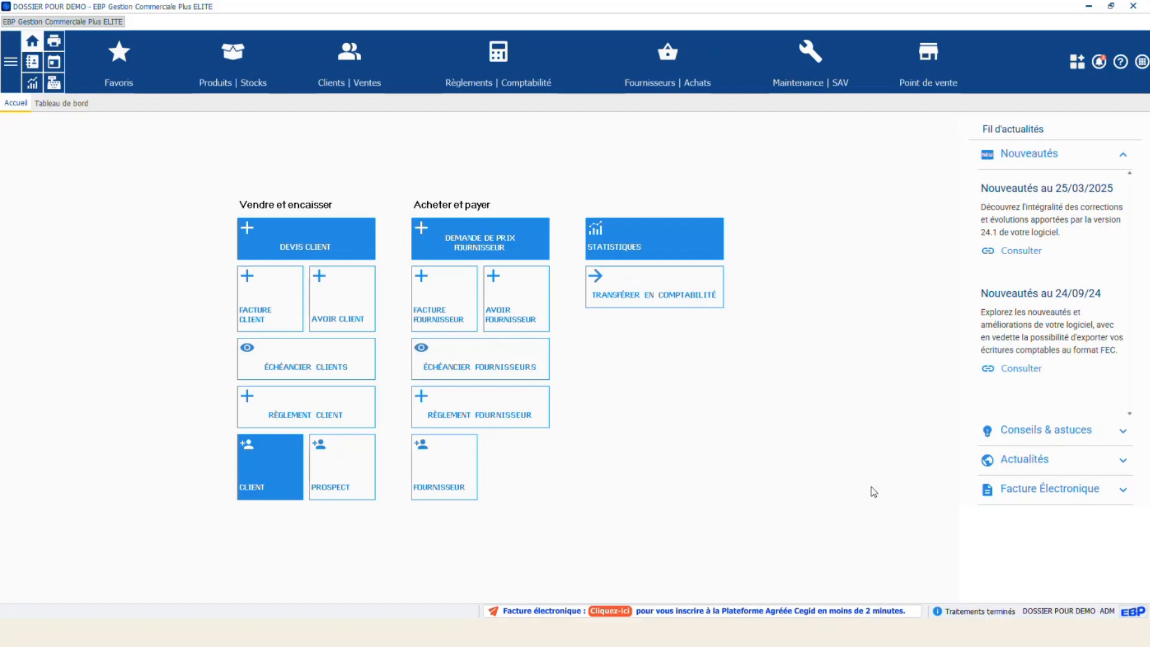
Step: Open the list of client invoices, select invoice FA00000552 and look through the additional actions available for it
{"action": "left_click", "coordinate": [349, 66]}
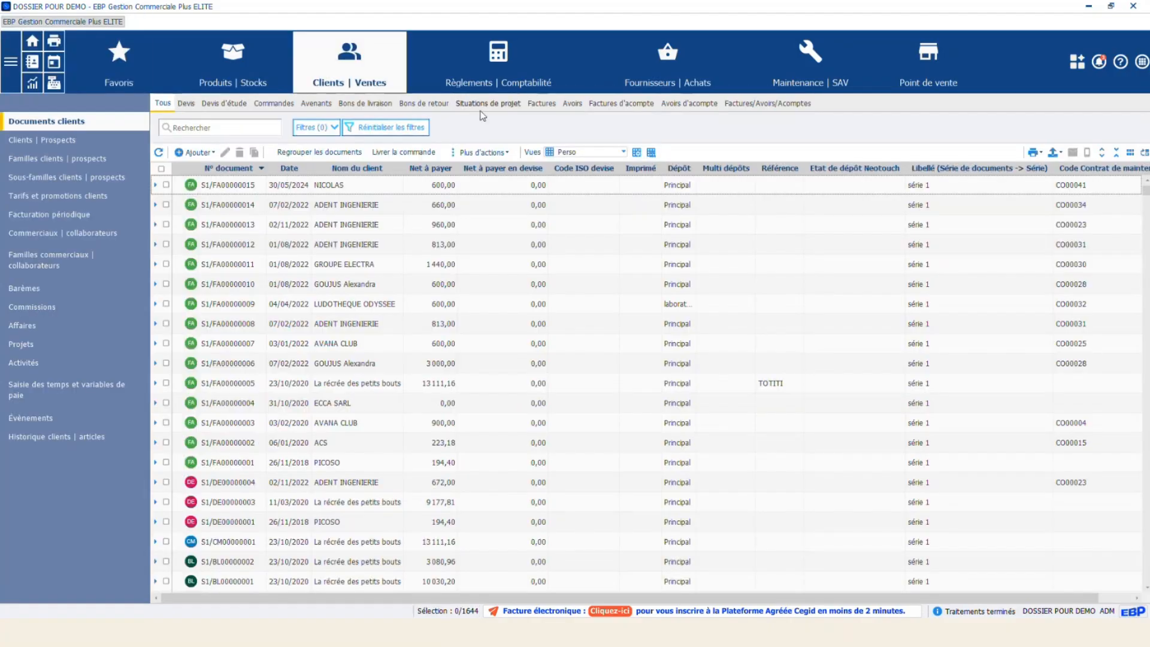
{"action": "left_click", "coordinate": [542, 103]}
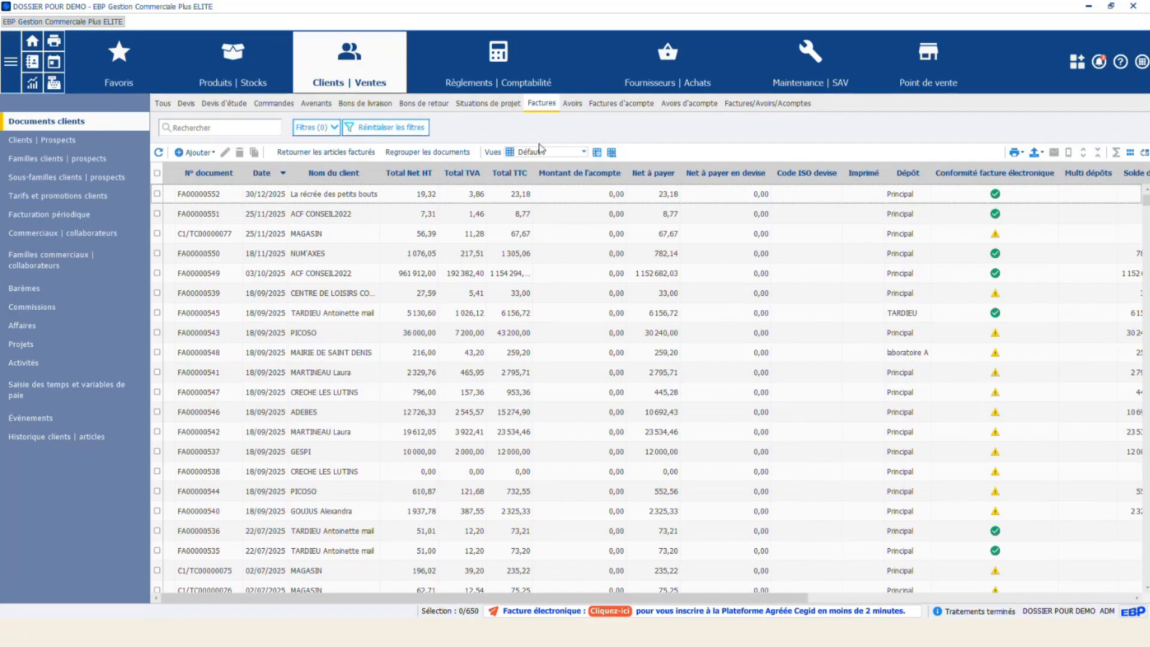
{"action": "left_click", "coordinate": [359, 202]}
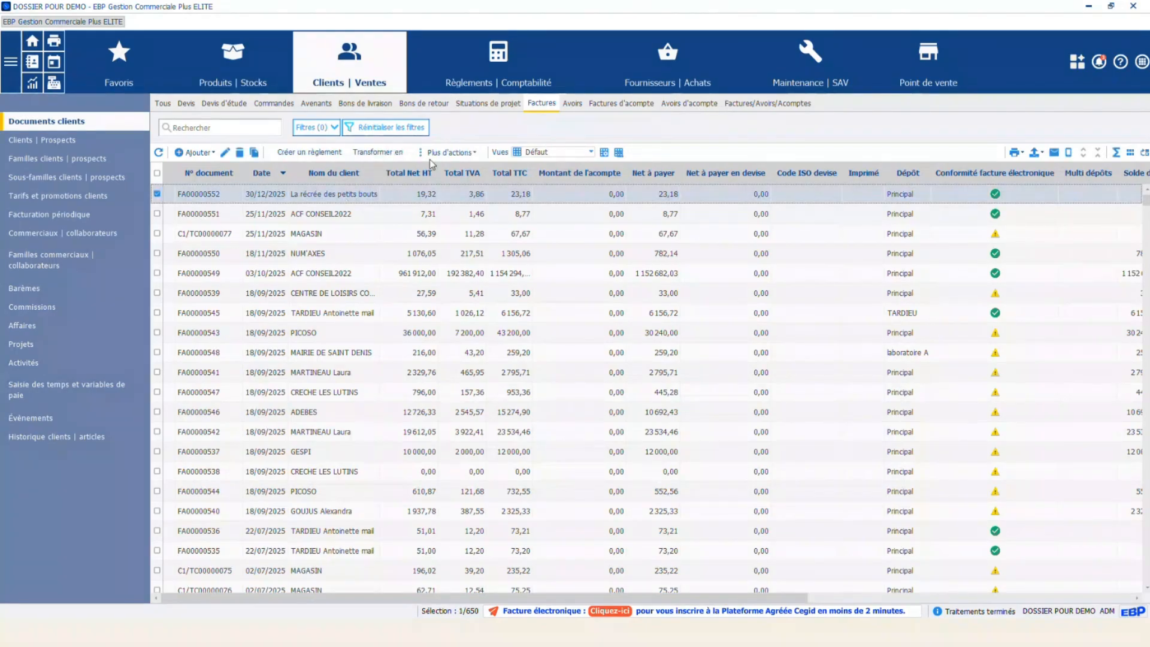
{"action": "left_click", "coordinate": [447, 154]}
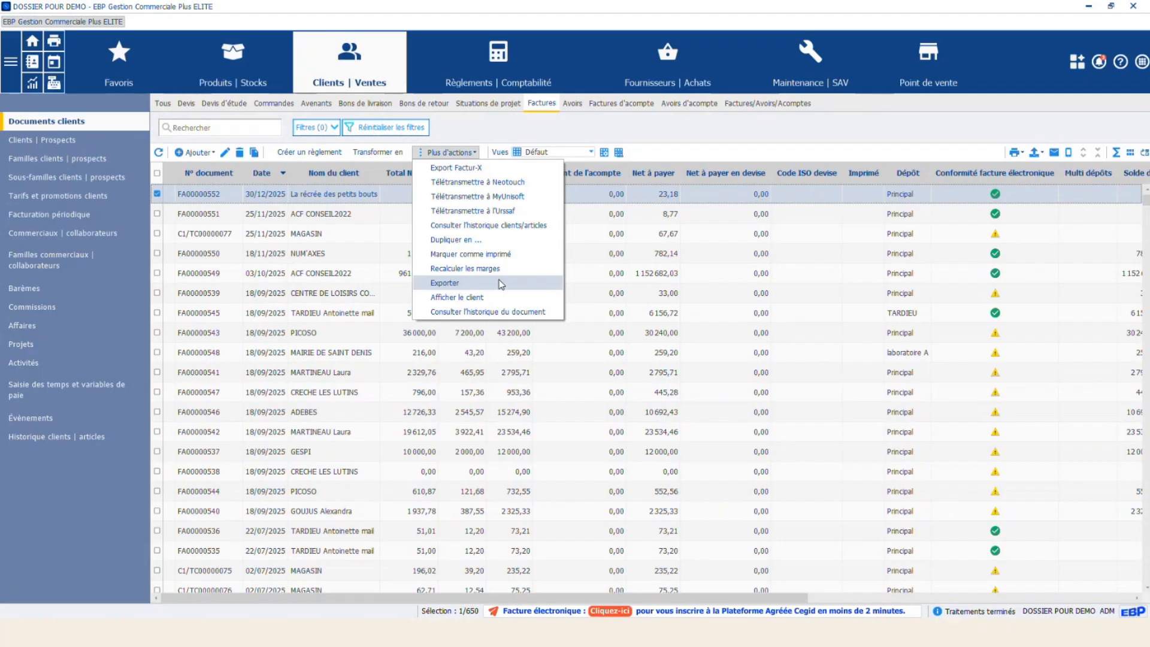
{"action": "left_click", "coordinate": [746, 137]}
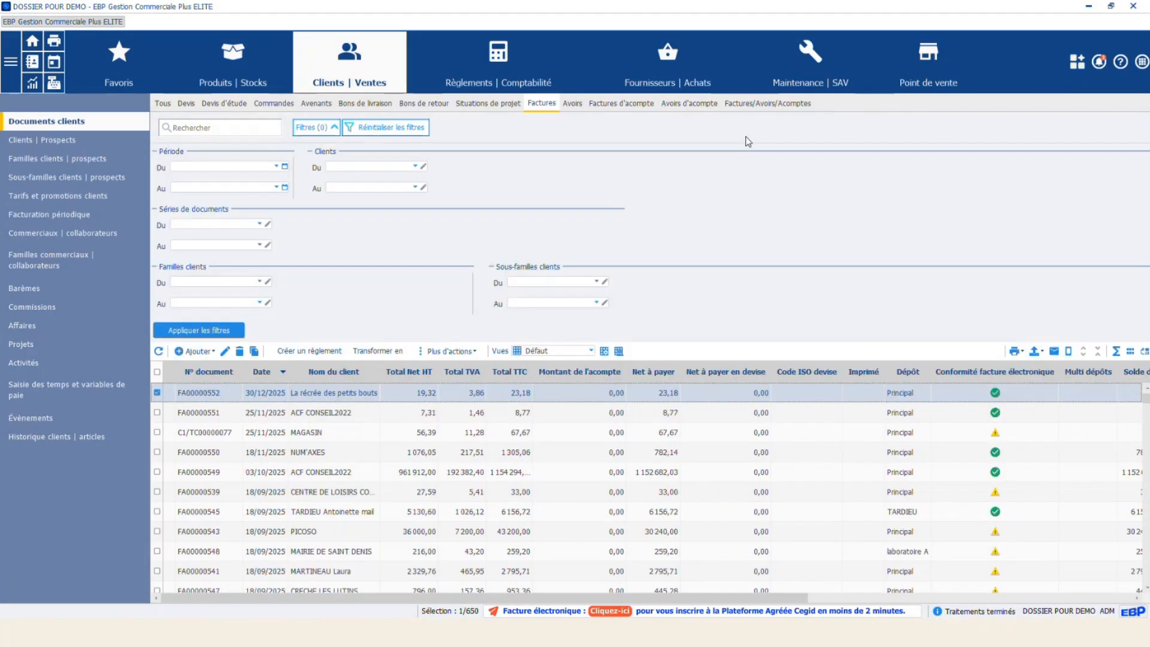
{"action": "left_click", "coordinate": [743, 142]}
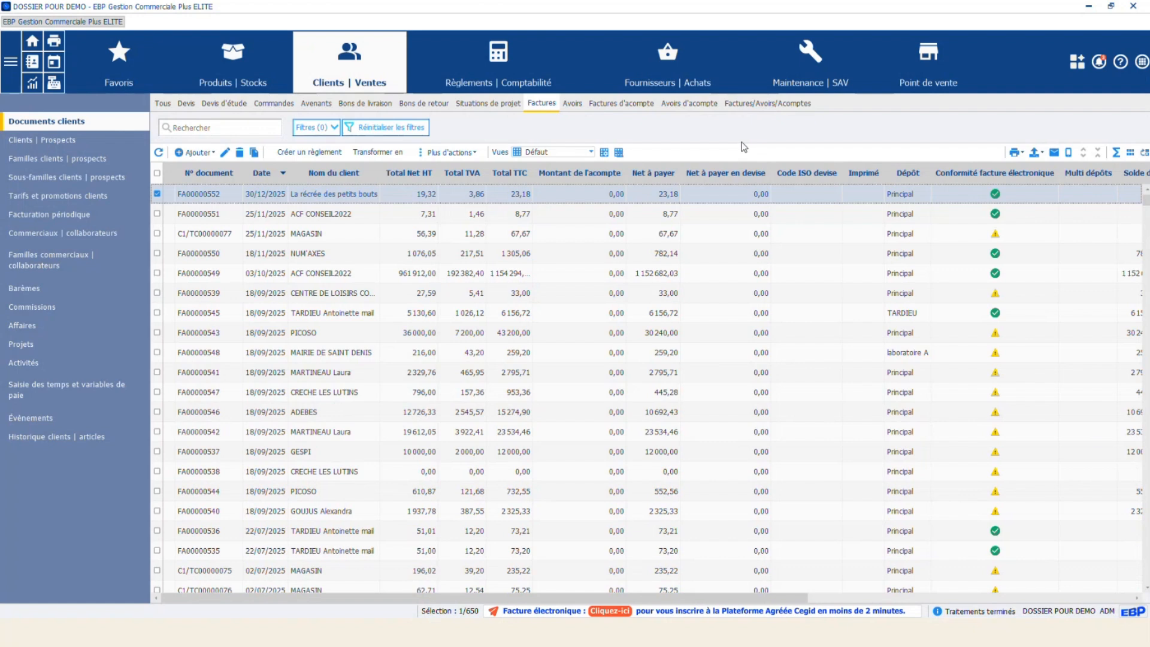
Step: Import the six PDF invoices from the ROSSI - cptagcpme folder into the supplier expenses to process
{"action": "left_click", "coordinate": [664, 65]}
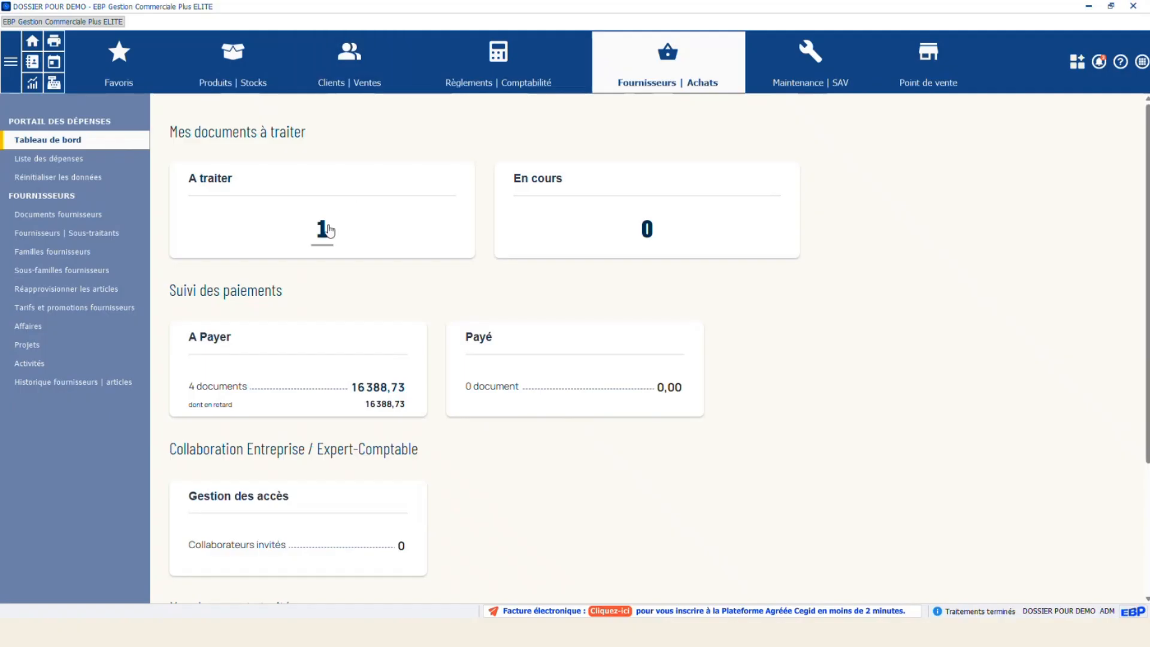
{"action": "left_click", "coordinate": [326, 229]}
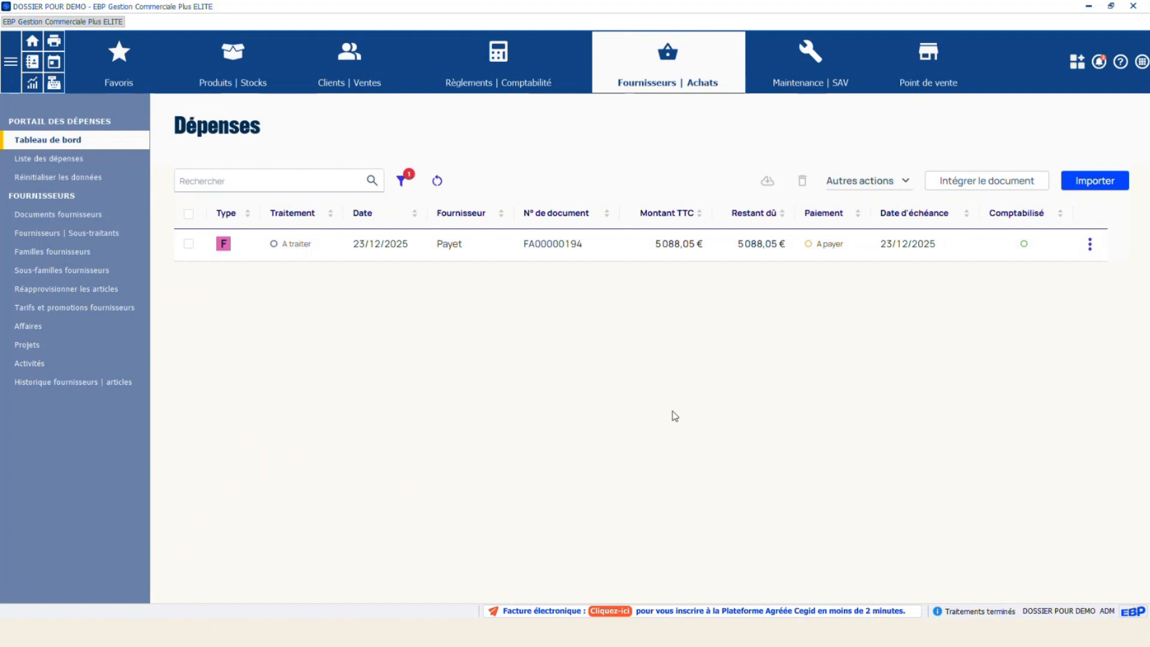
{"action": "left_click", "coordinate": [1087, 175]}
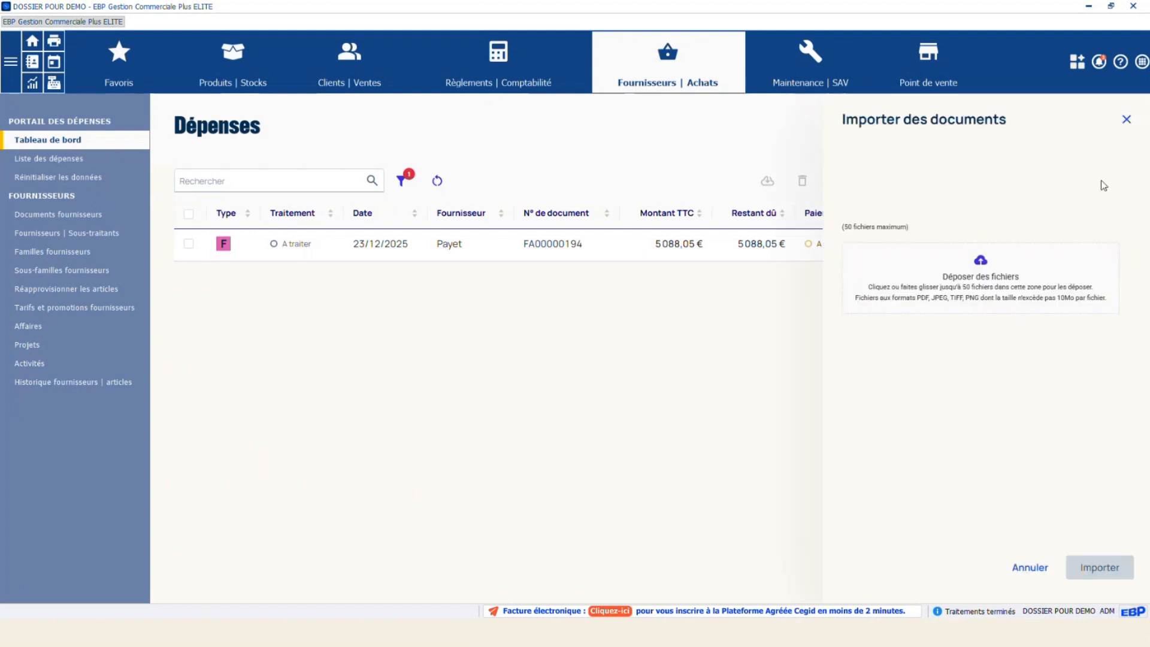
{"action": "left_click", "coordinate": [1000, 282]}
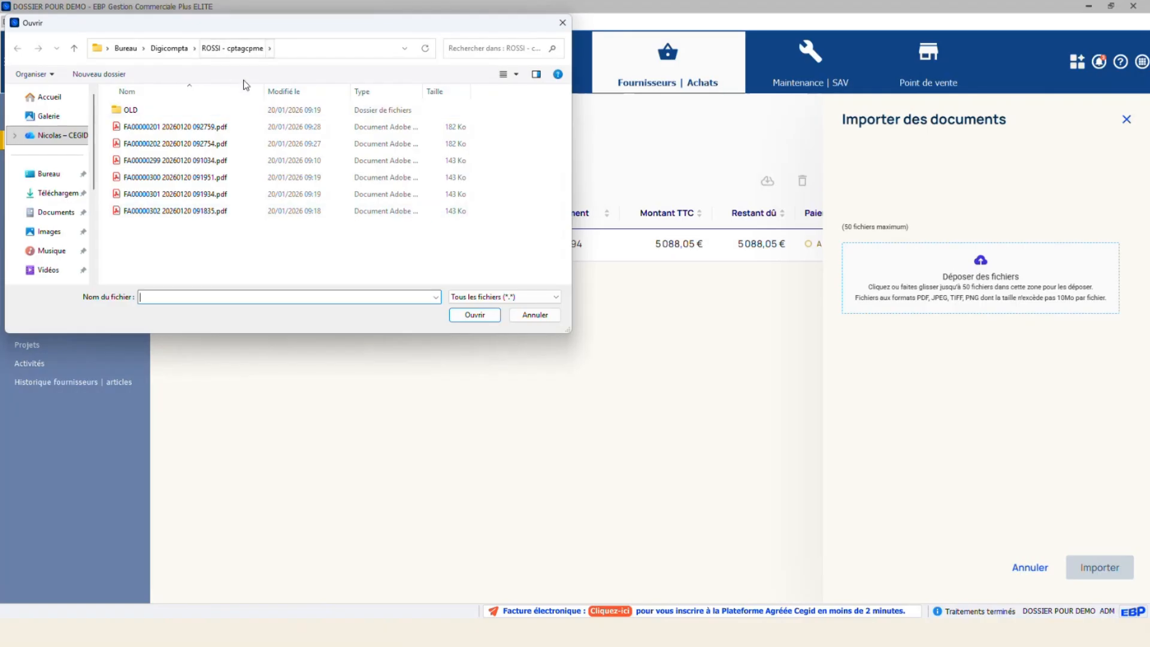
{"action": "left_click", "coordinate": [169, 127]}
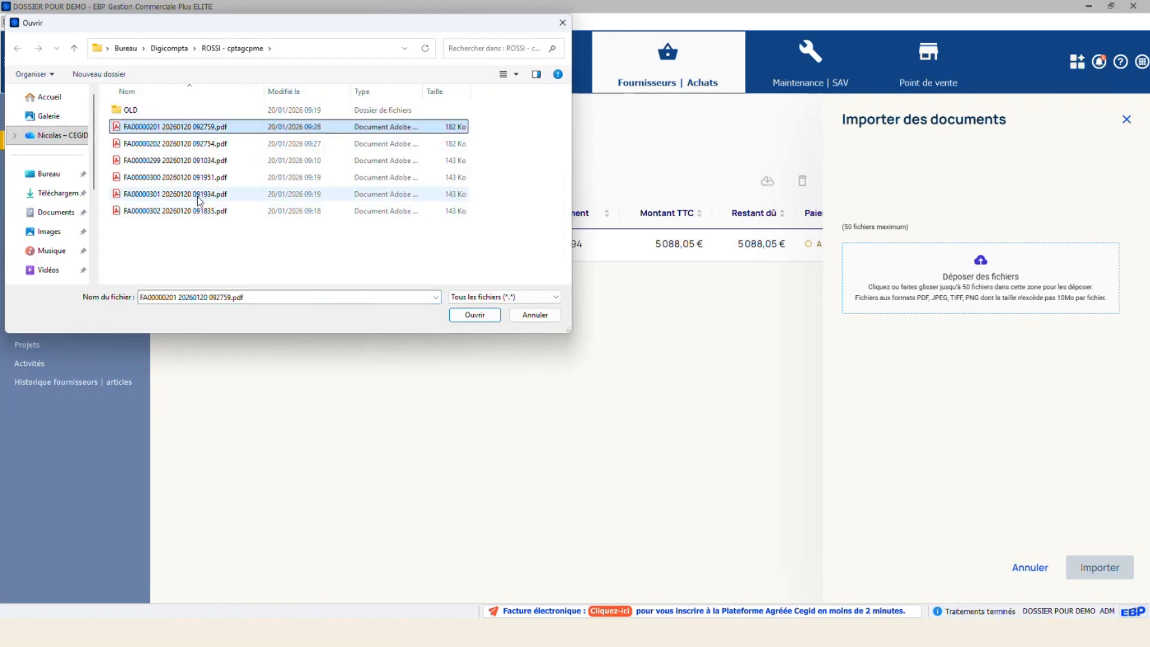
{"action": "left_click", "coordinate": [202, 212], "text": "shift"}
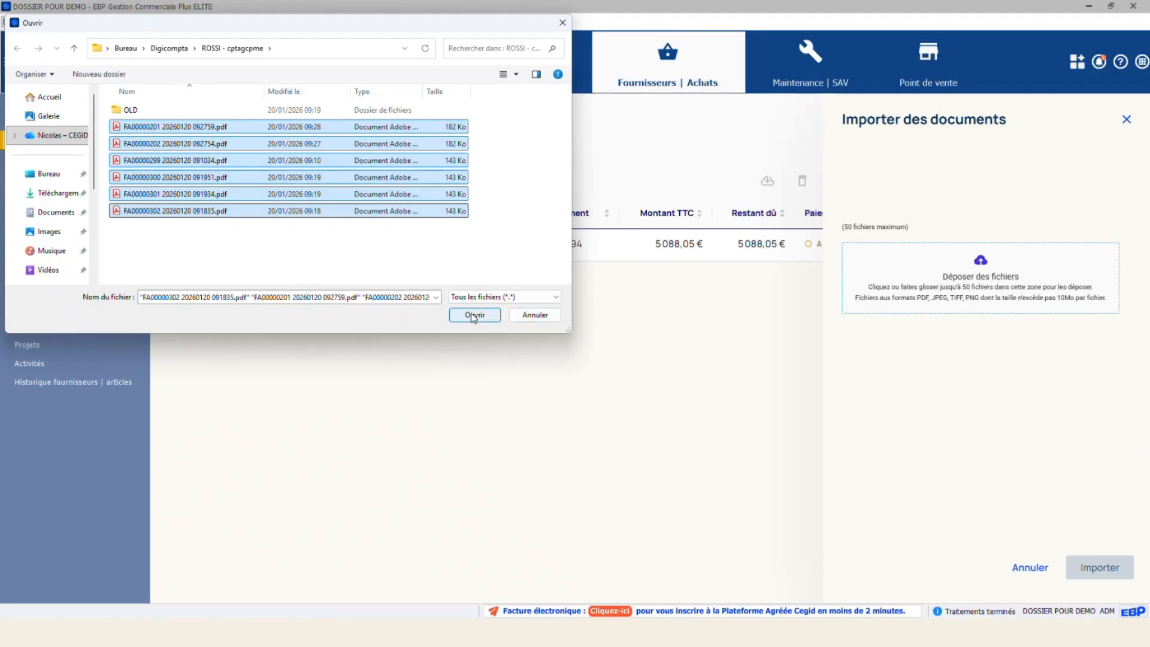
{"action": "left_click", "coordinate": [474, 316]}
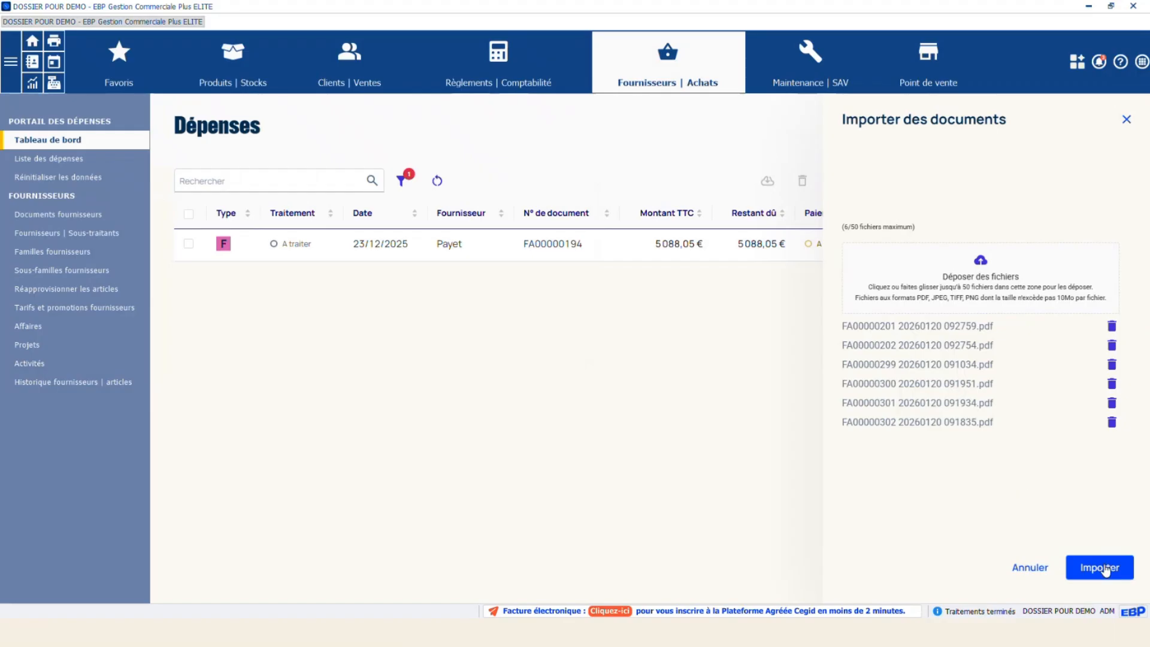
{"action": "left_click", "coordinate": [1102, 566]}
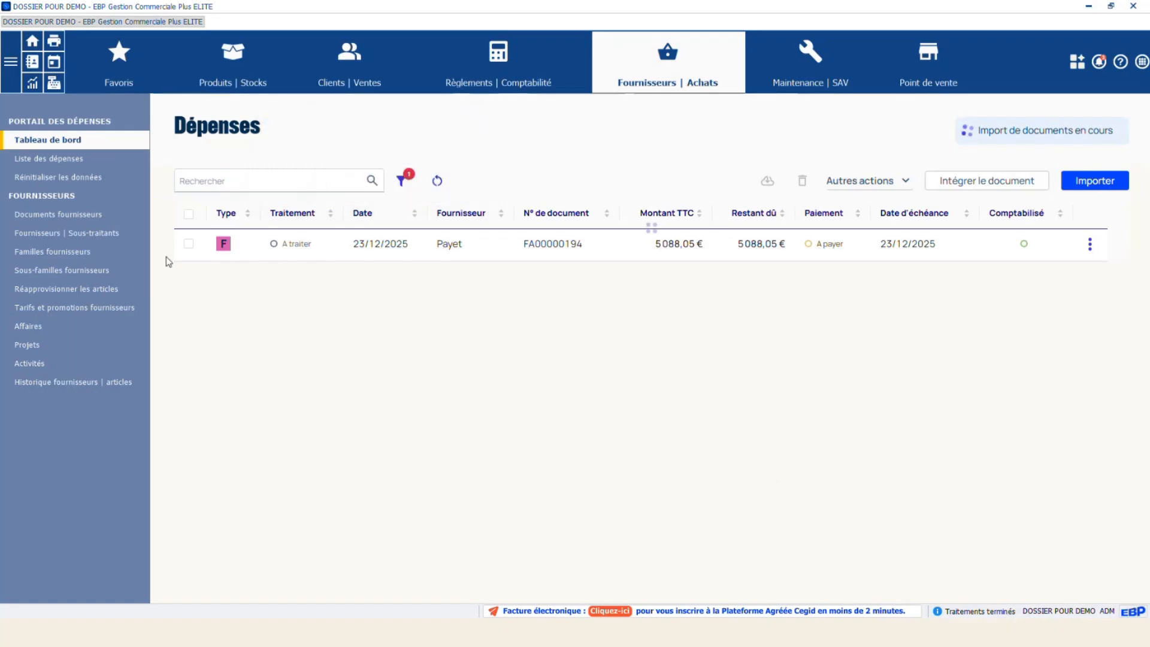
Step: Refresh the expense dashboard by visiting the supplier documents, and open invoice FA00000302 from the documents to process
{"action": "left_click", "coordinate": [62, 217]}
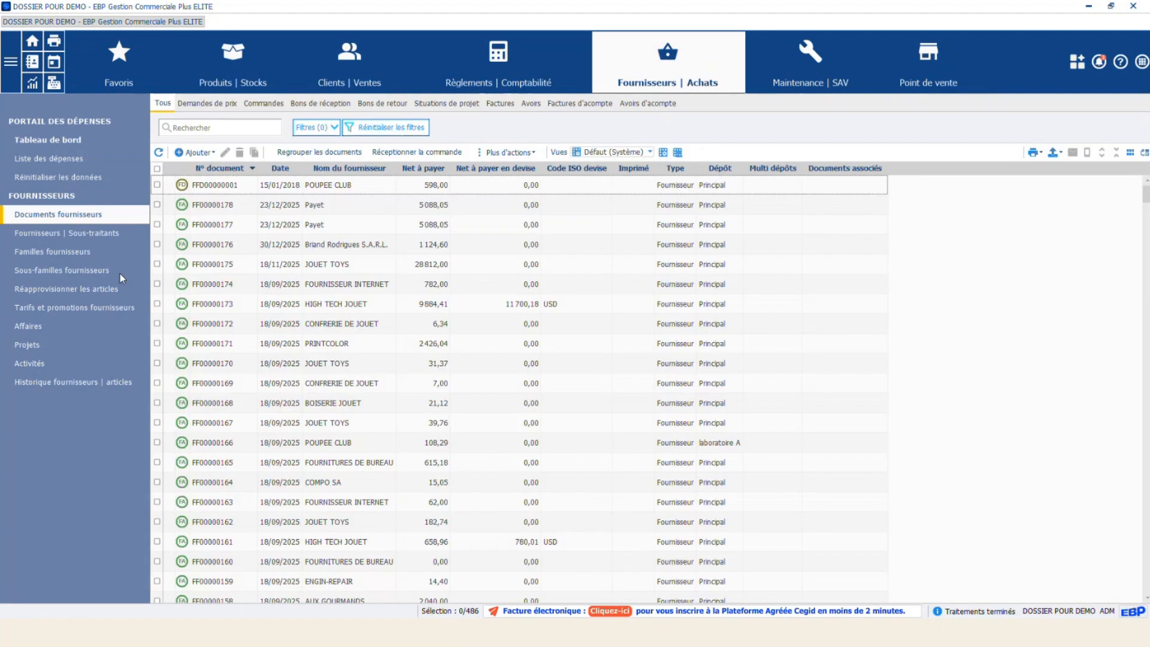
{"action": "left_click", "coordinate": [75, 144]}
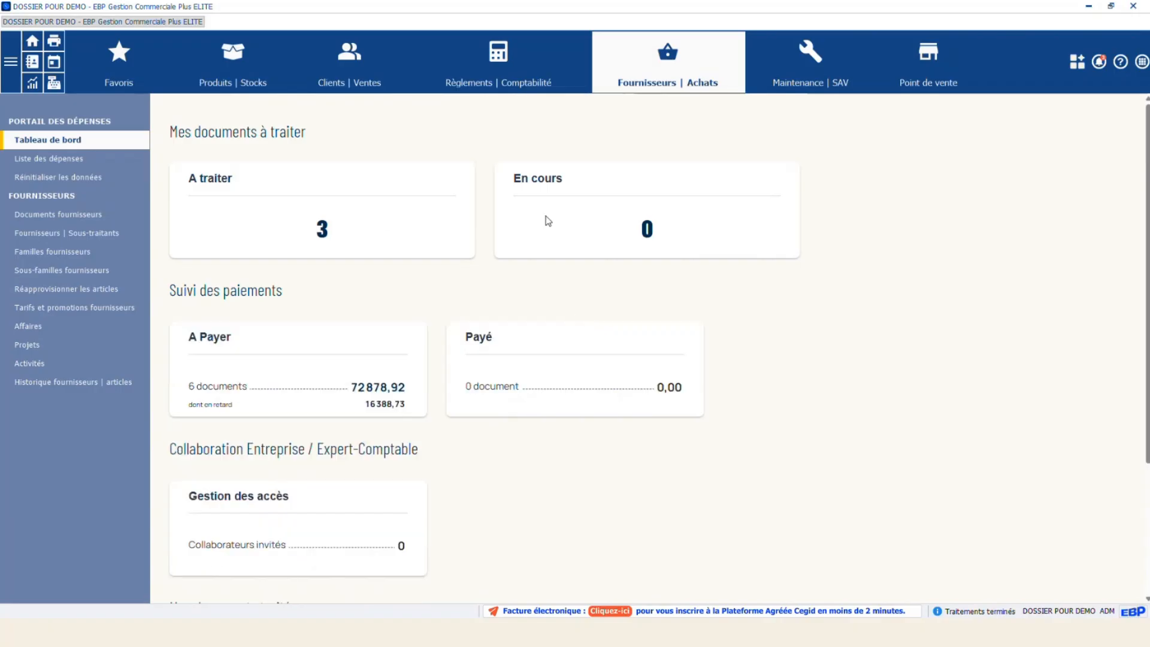
{"action": "left_click", "coordinate": [321, 229]}
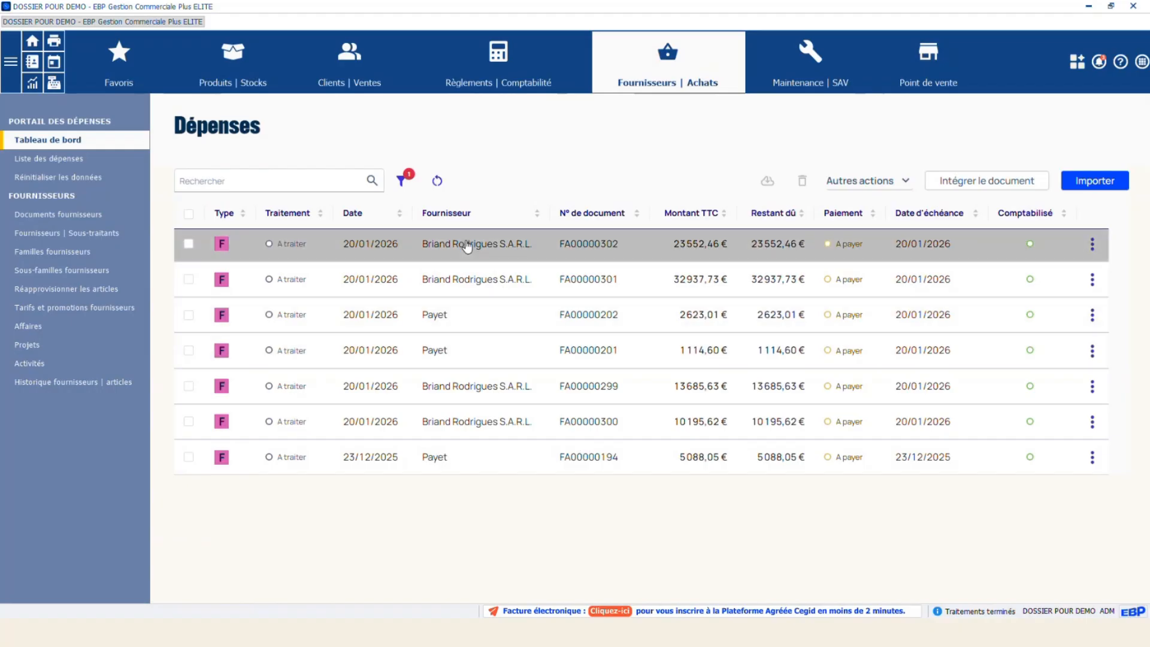
{"action": "left_click", "coordinate": [467, 245]}
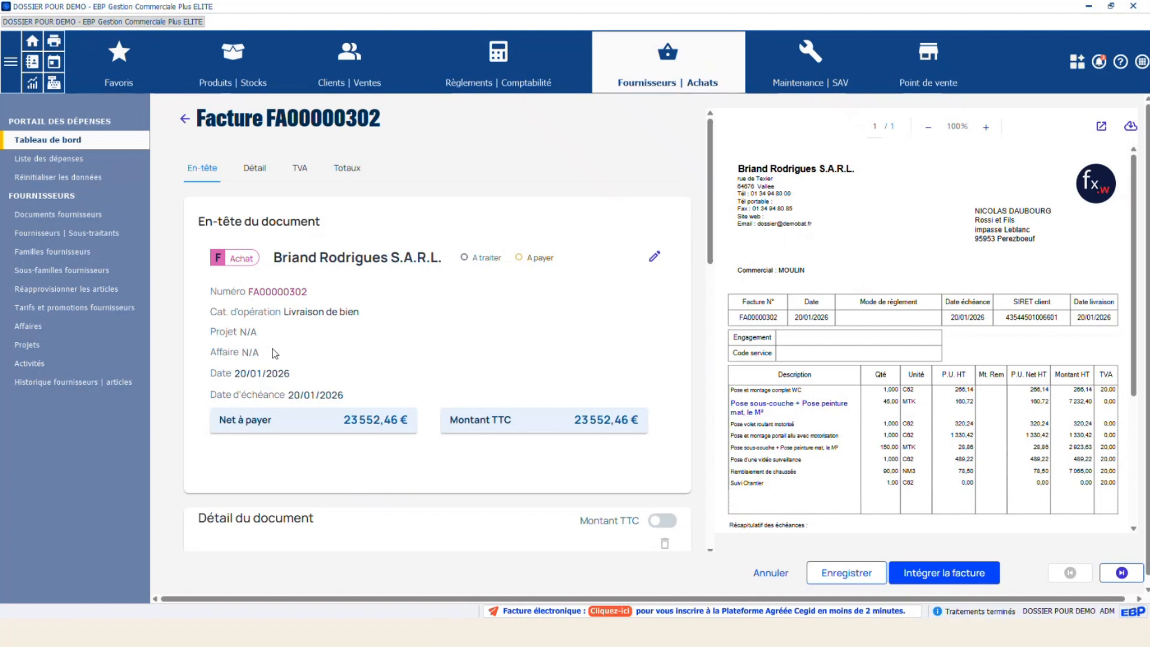
Step: Open the header of invoice FA00000302 for editing, review its fields, save the header and dismiss the notice
{"action": "left_click", "coordinate": [655, 256]}
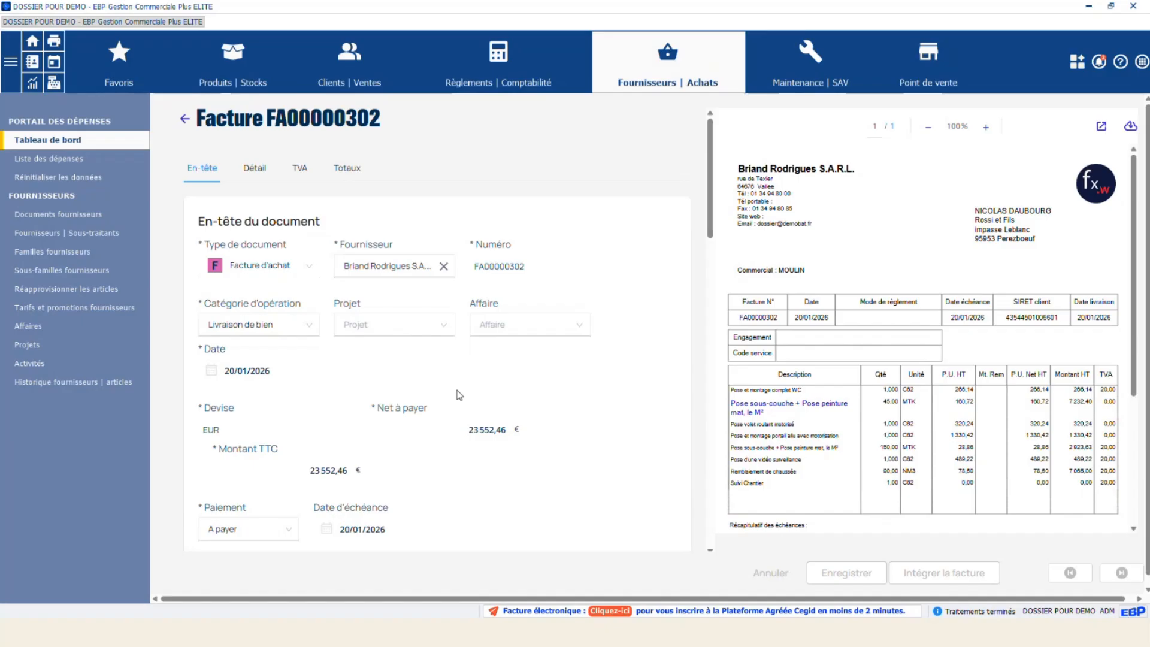
{"action": "scroll", "coordinate": [455, 372], "scroll_direction": "down", "scroll_amount": 5}
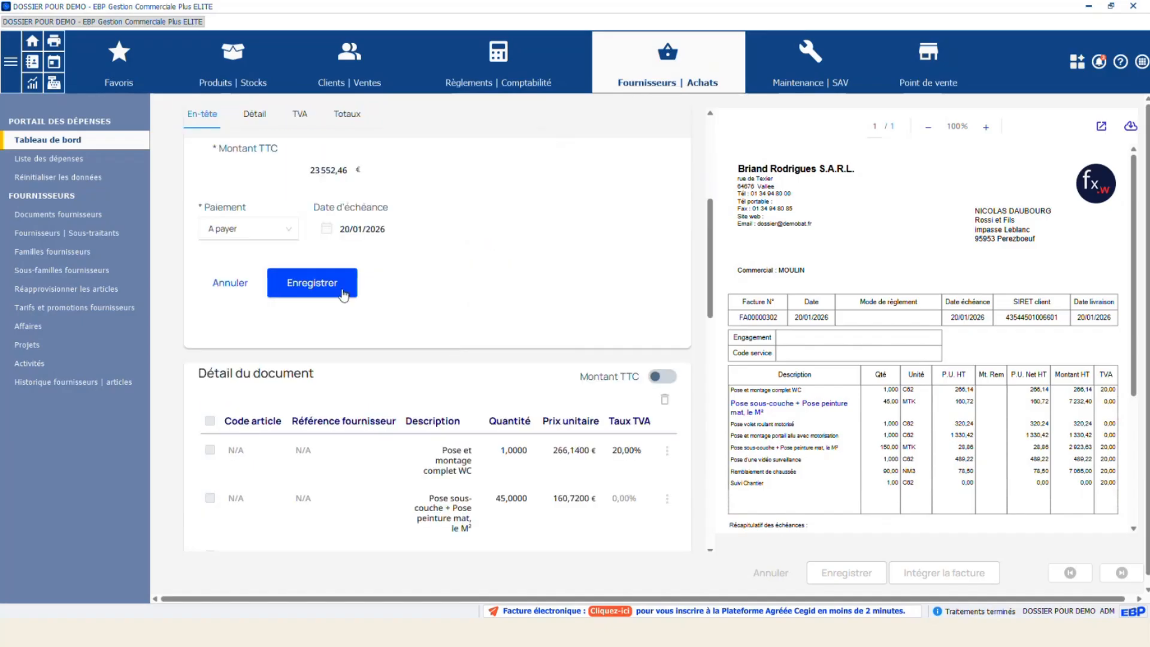
{"action": "left_click", "coordinate": [360, 283]}
{"action": "scroll", "coordinate": [347, 284], "scroll_direction": "down", "scroll_amount": 2}
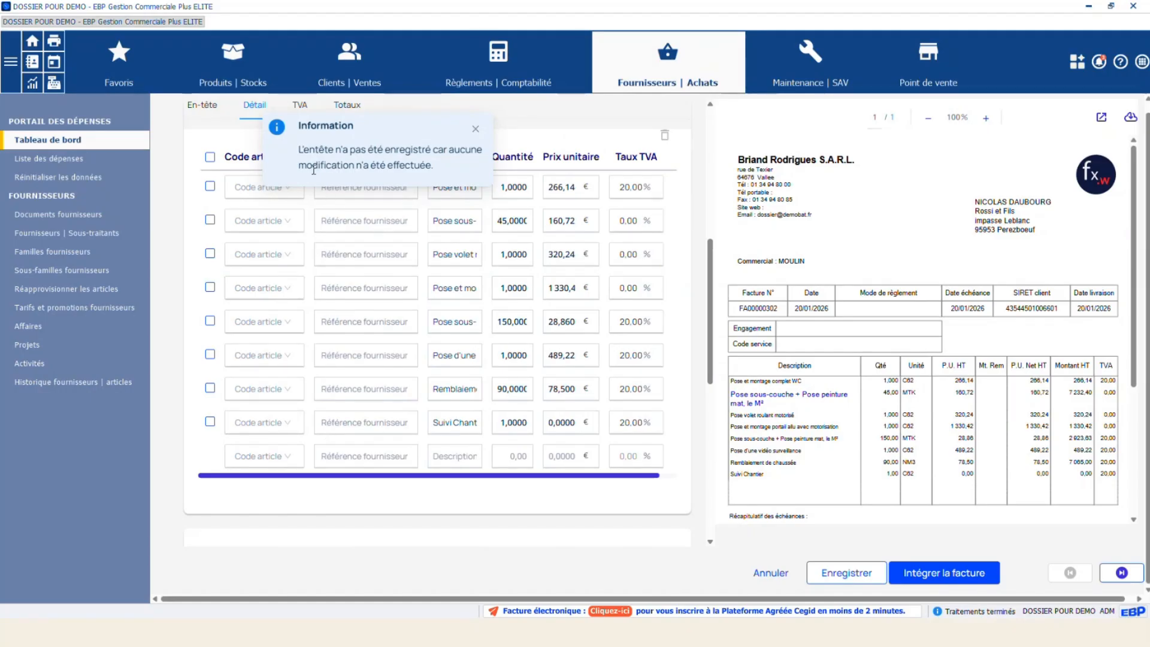
{"action": "left_click", "coordinate": [476, 130]}
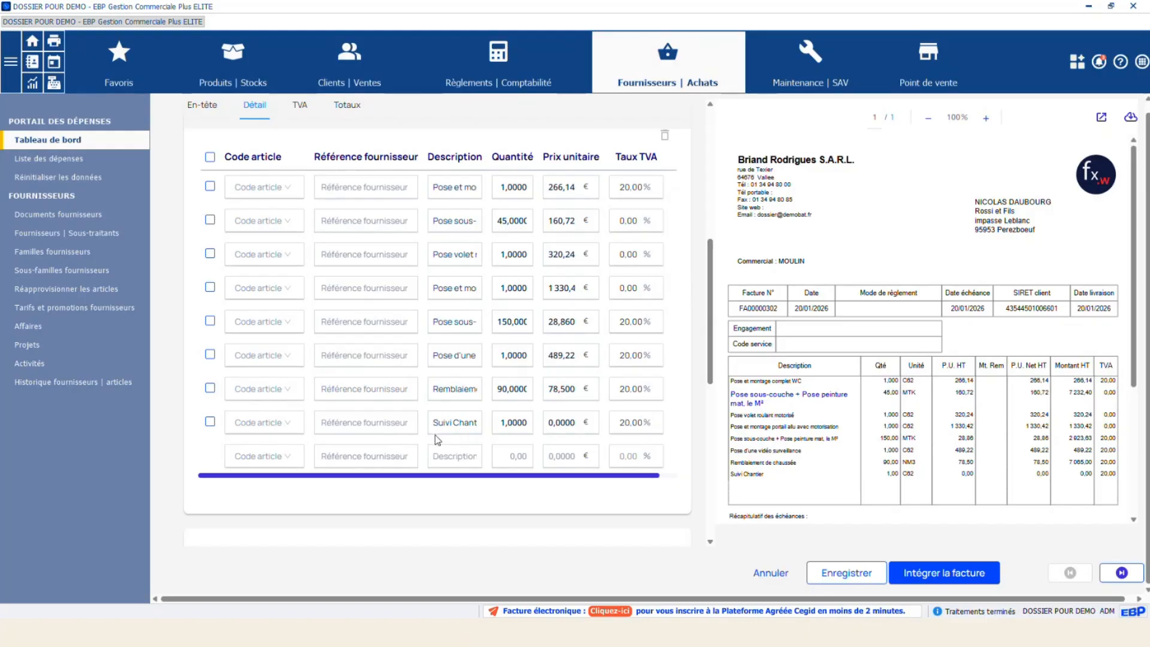
Step: Review the invoice's detail lines, VAT and totals, and save and integrate invoice FA00000302
{"action": "scroll", "coordinate": [439, 423], "scroll_direction": "down", "scroll_amount": 5}
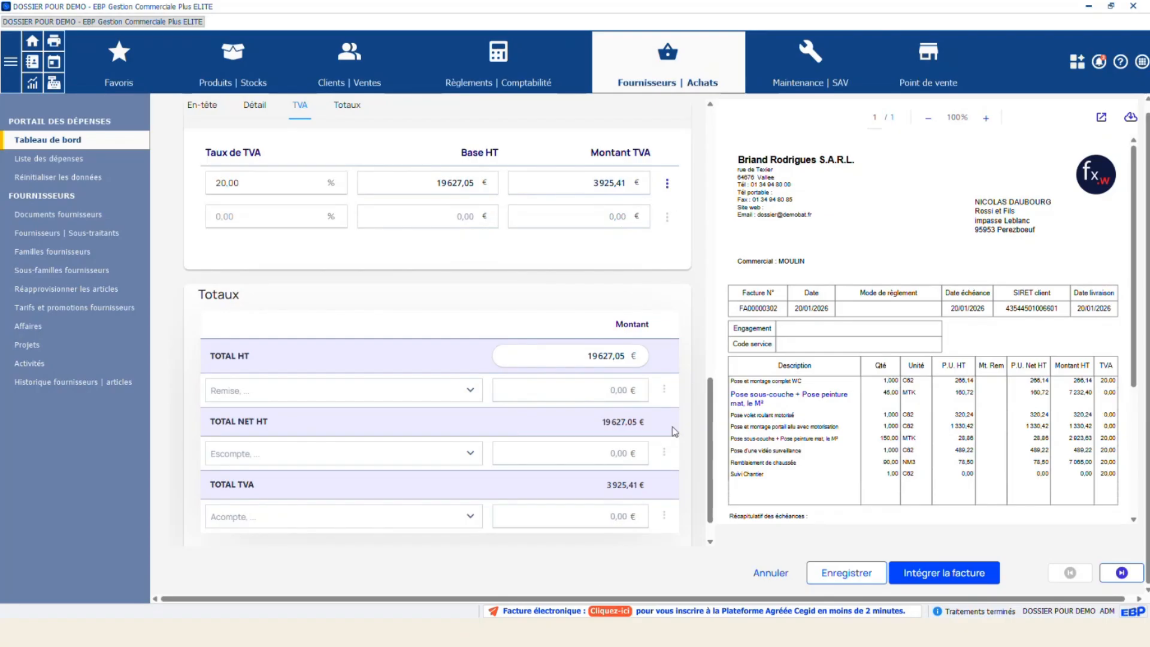
{"action": "scroll", "coordinate": [588, 489], "scroll_direction": "up", "scroll_amount": 5}
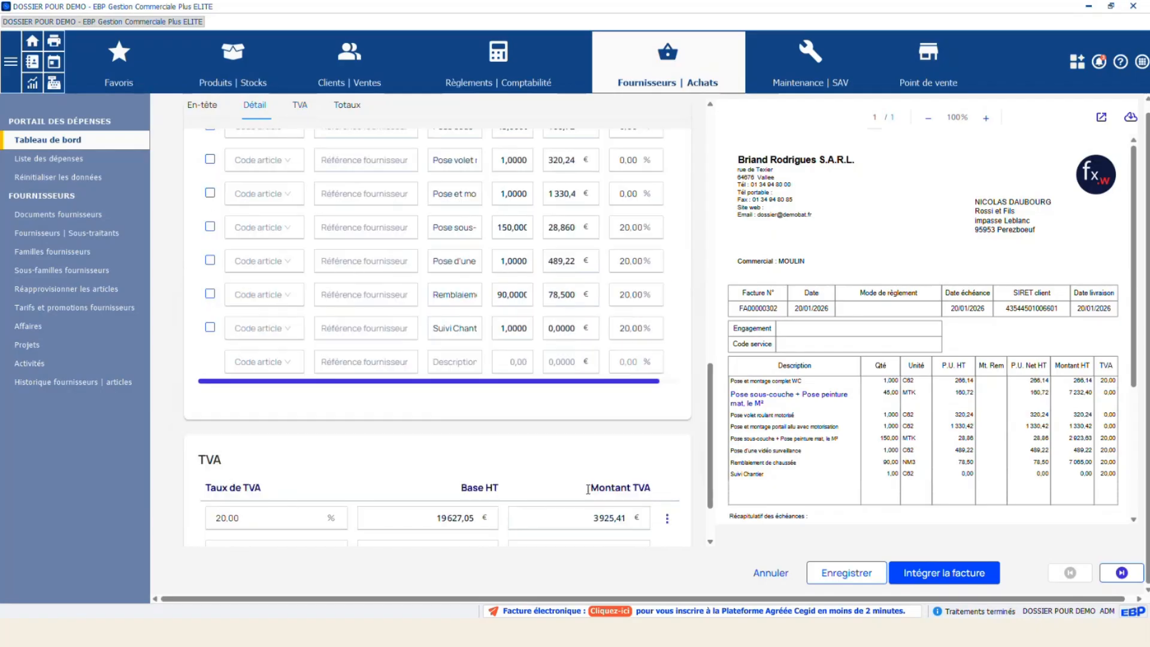
{"action": "scroll", "coordinate": [587, 489], "scroll_direction": "up", "scroll_amount": 5}
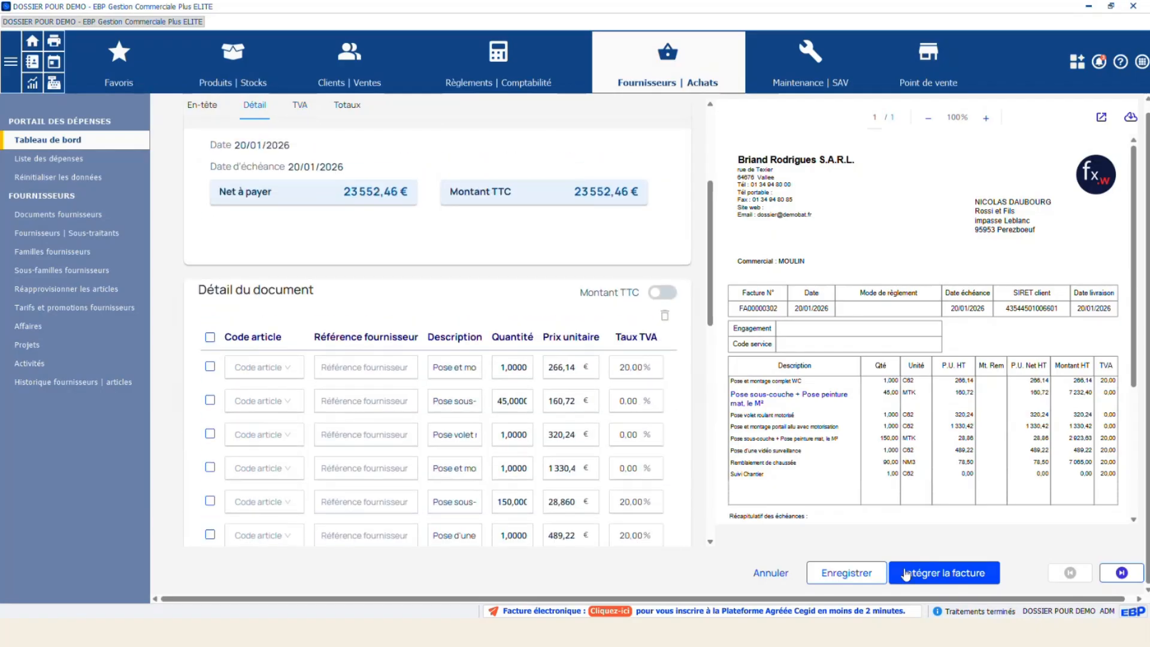
{"action": "left_click", "coordinate": [860, 575]}
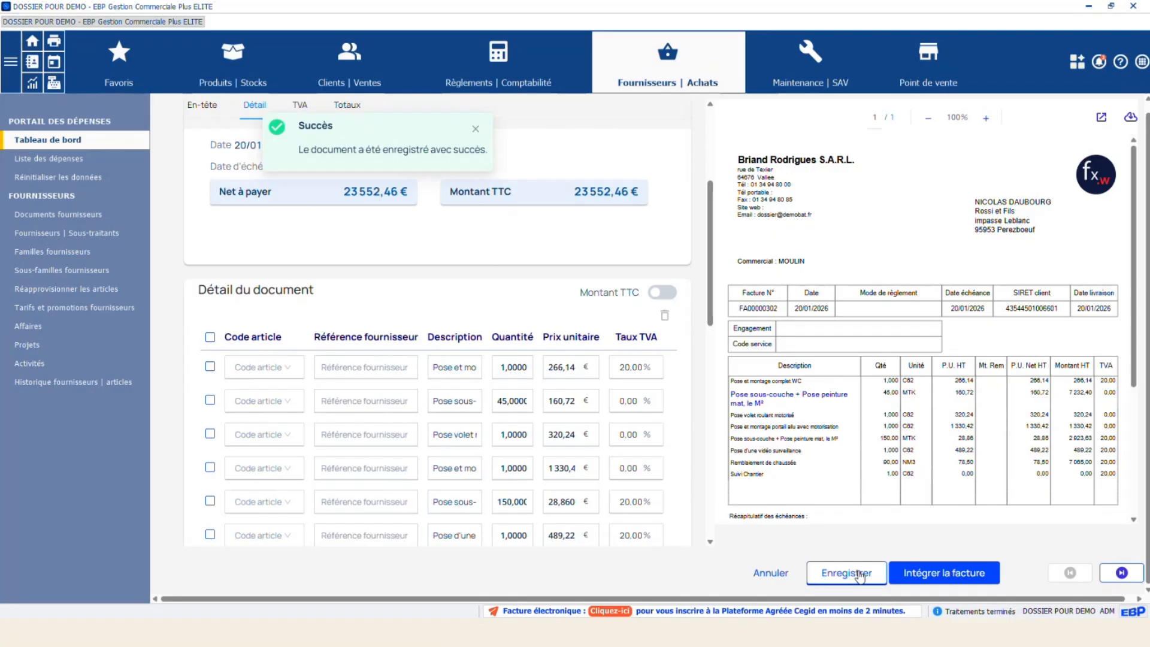
{"action": "left_click", "coordinate": [968, 576]}
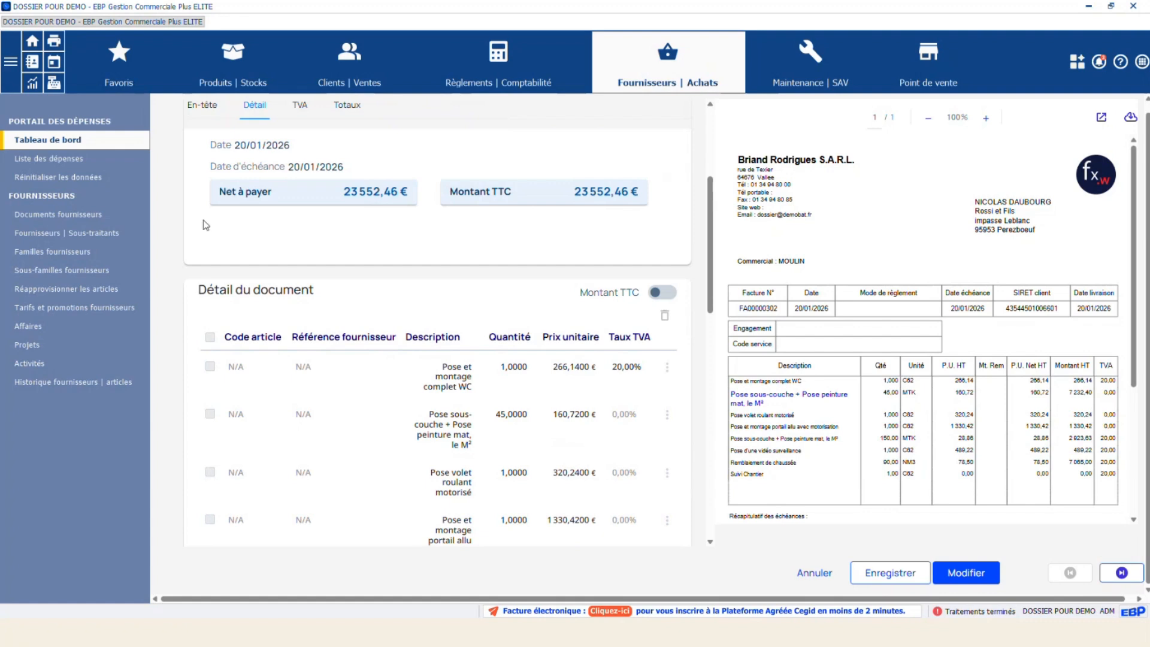
{"action": "scroll", "coordinate": [216, 193], "scroll_direction": "up", "scroll_amount": 2}
{"action": "scroll", "coordinate": [216, 192], "scroll_direction": "up", "scroll_amount": 3}
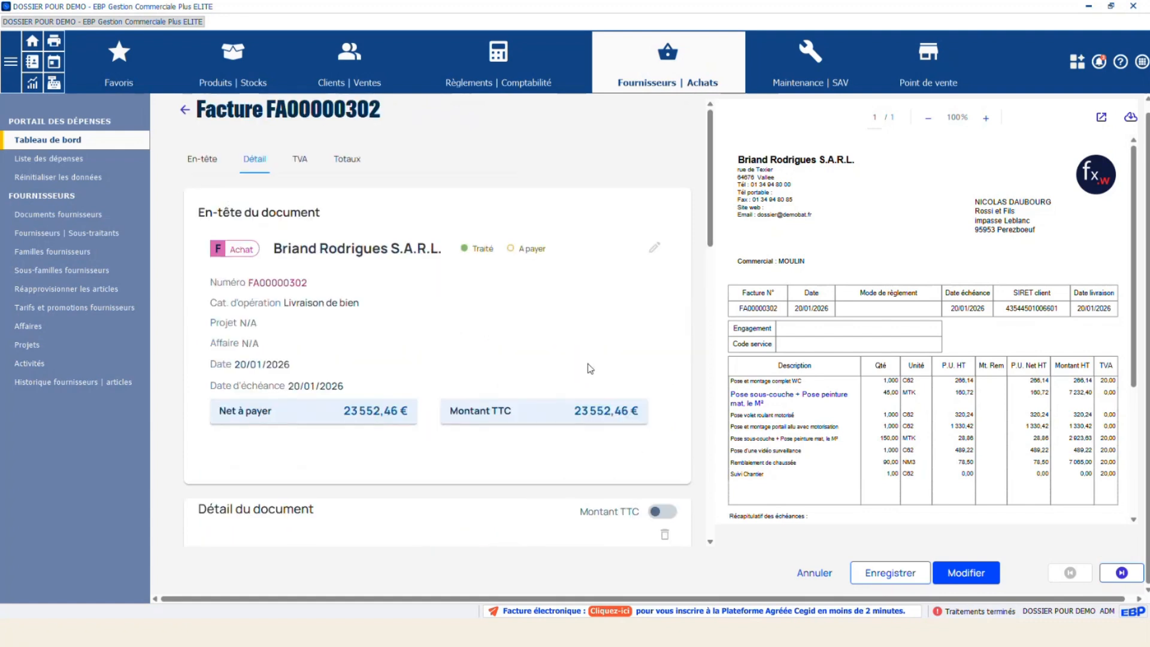
Step: Return to the expenses, add the statuses En cours and Traité to the filter, and open the full expense list
{"action": "left_click", "coordinate": [184, 122]}
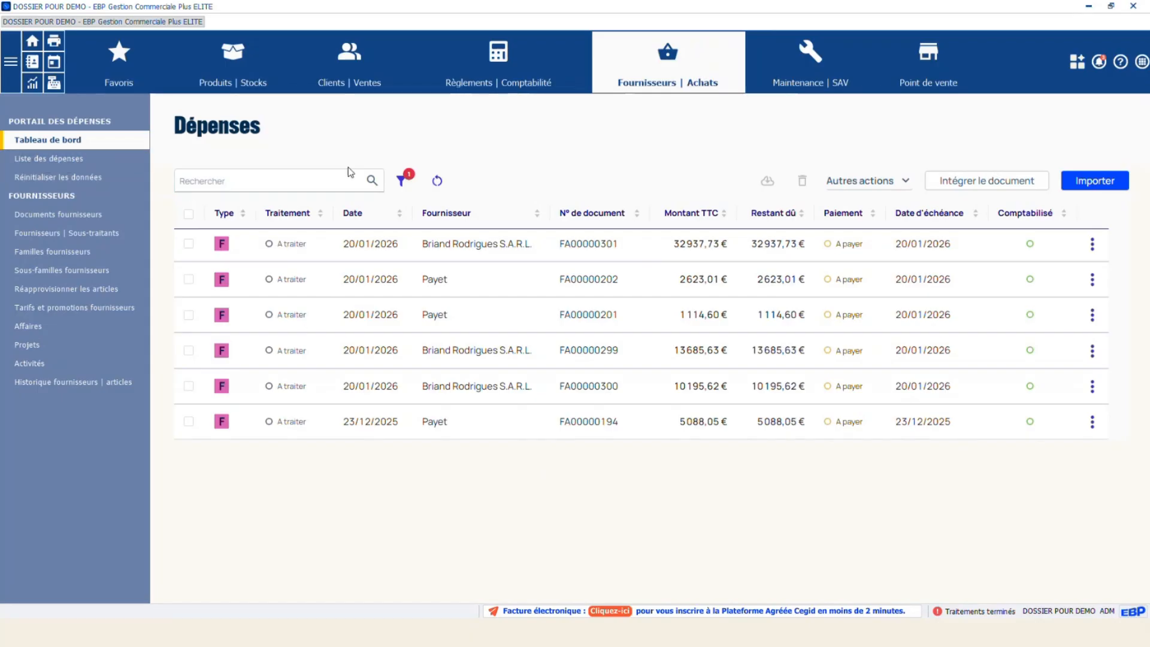
{"action": "left_click", "coordinate": [399, 183]}
{"action": "left_click", "coordinate": [941, 180]}
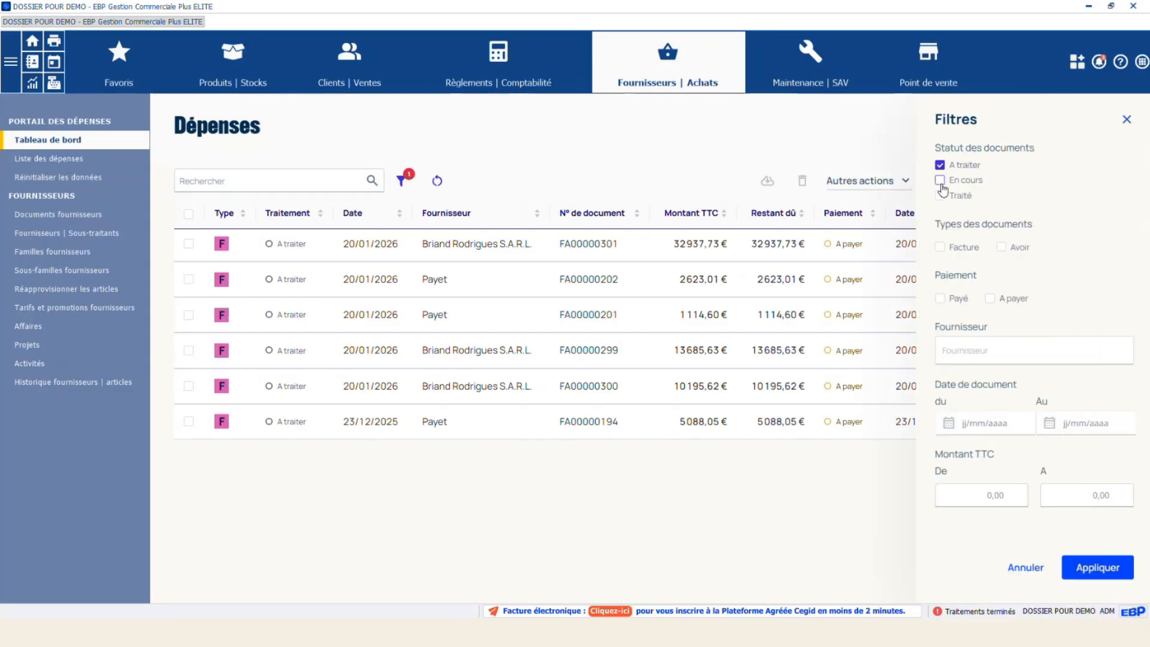
{"action": "left_click", "coordinate": [941, 196]}
{"action": "left_click", "coordinate": [1099, 567]}
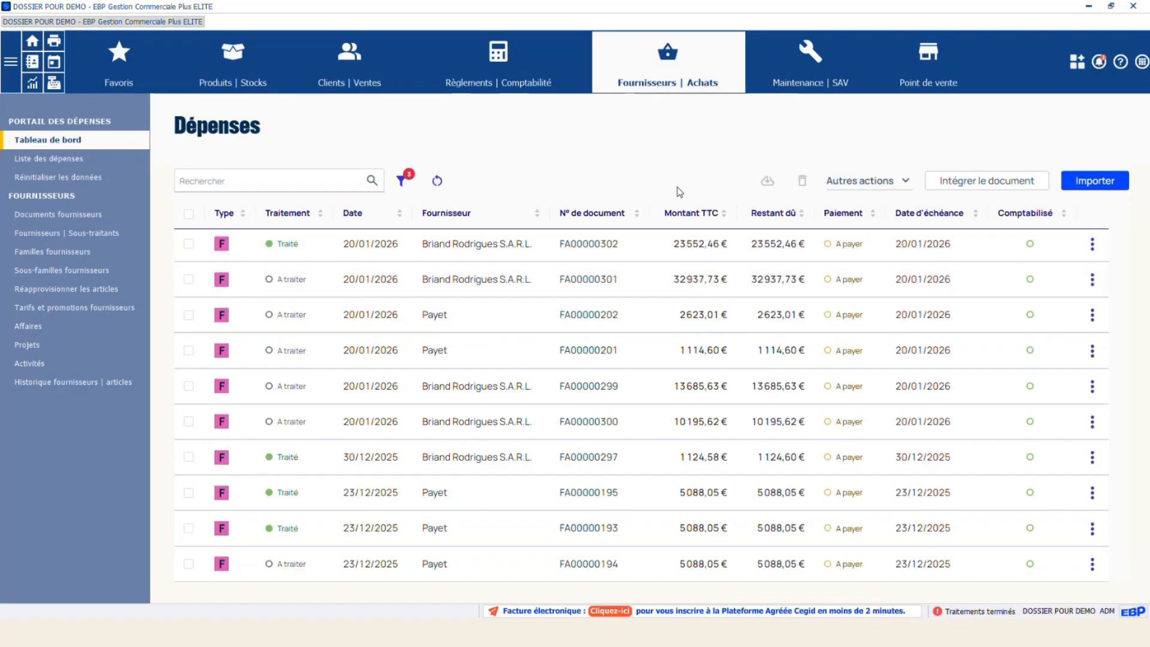
{"action": "left_click", "coordinate": [66, 158]}
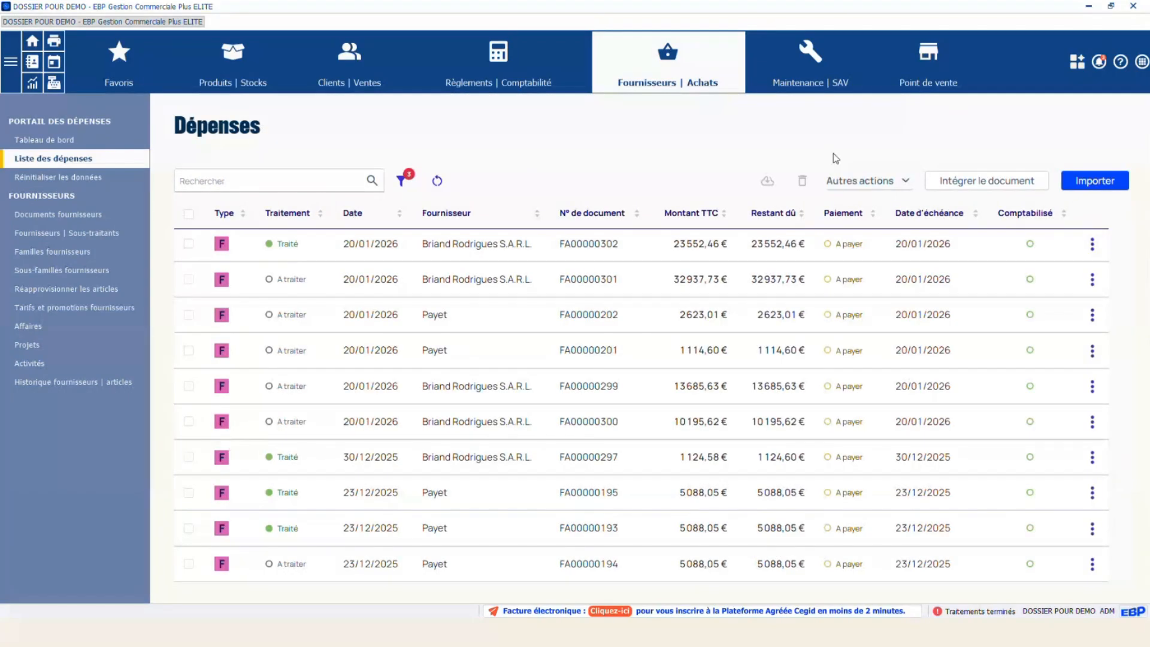
Step: Open client invoice S1/FA00000015 from the client documents and consult its electronic invoicing compliance details
{"action": "left_click", "coordinate": [1075, 66]}
{"action": "left_click", "coordinate": [362, 65]}
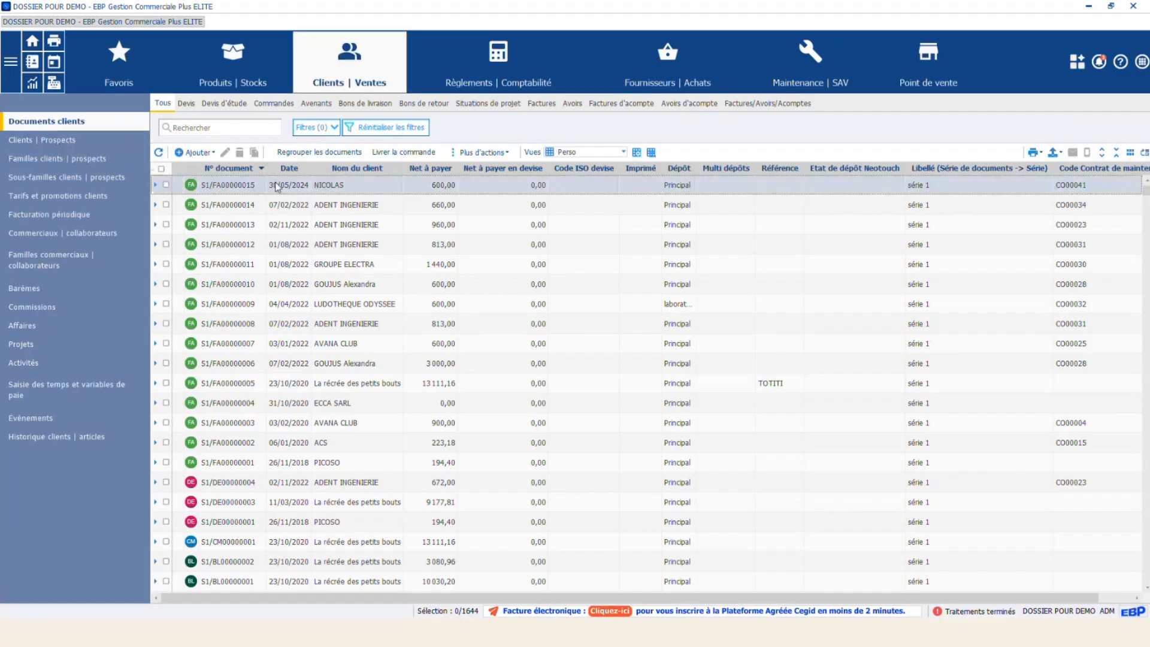
{"action": "left_click", "coordinate": [305, 192]}
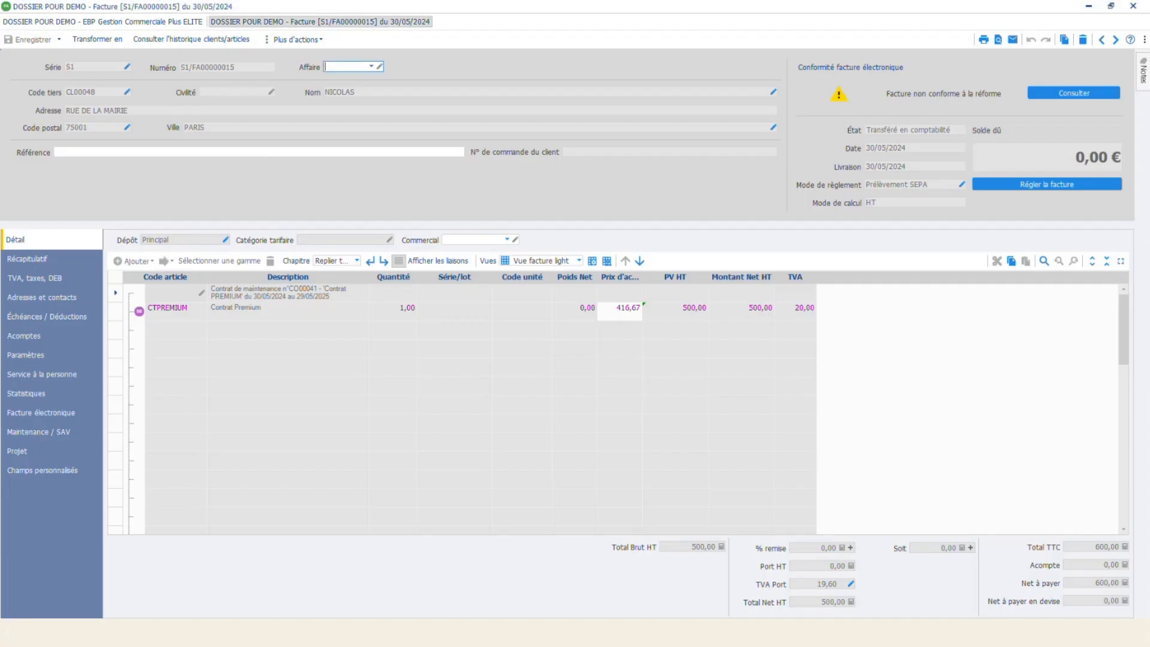
{"action": "left_click", "coordinate": [1064, 97]}
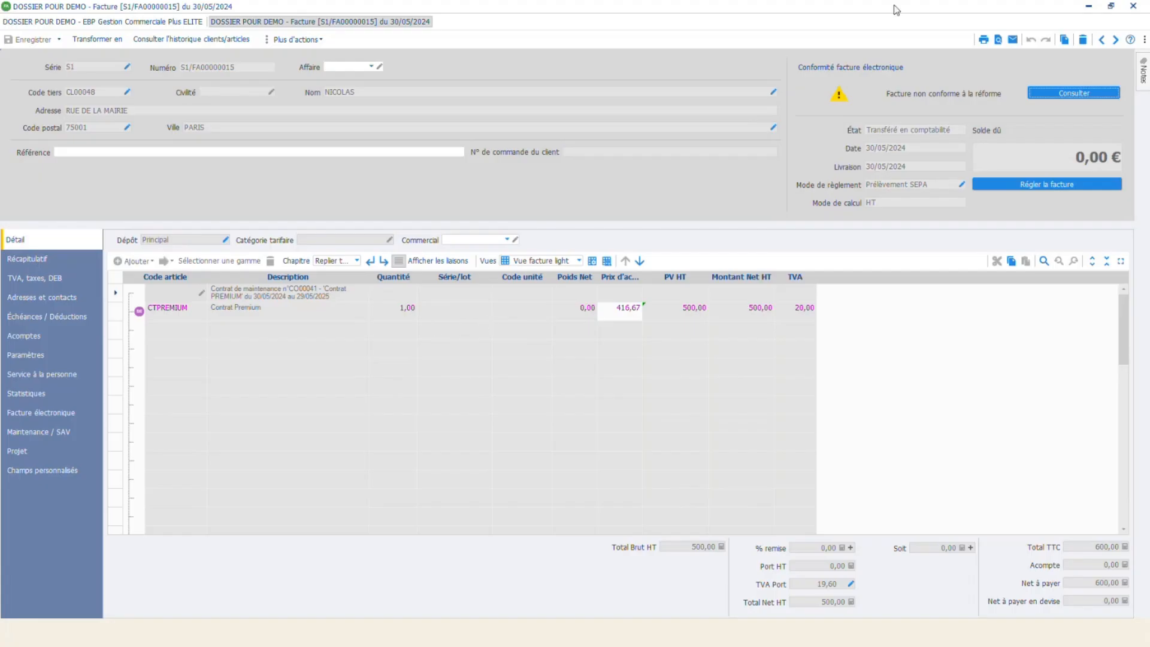
Step: Open the Contrat Premium article from client invoice S1/FA00000014 and set its sales unit to FORF
{"action": "left_click", "coordinate": [1133, 7]}
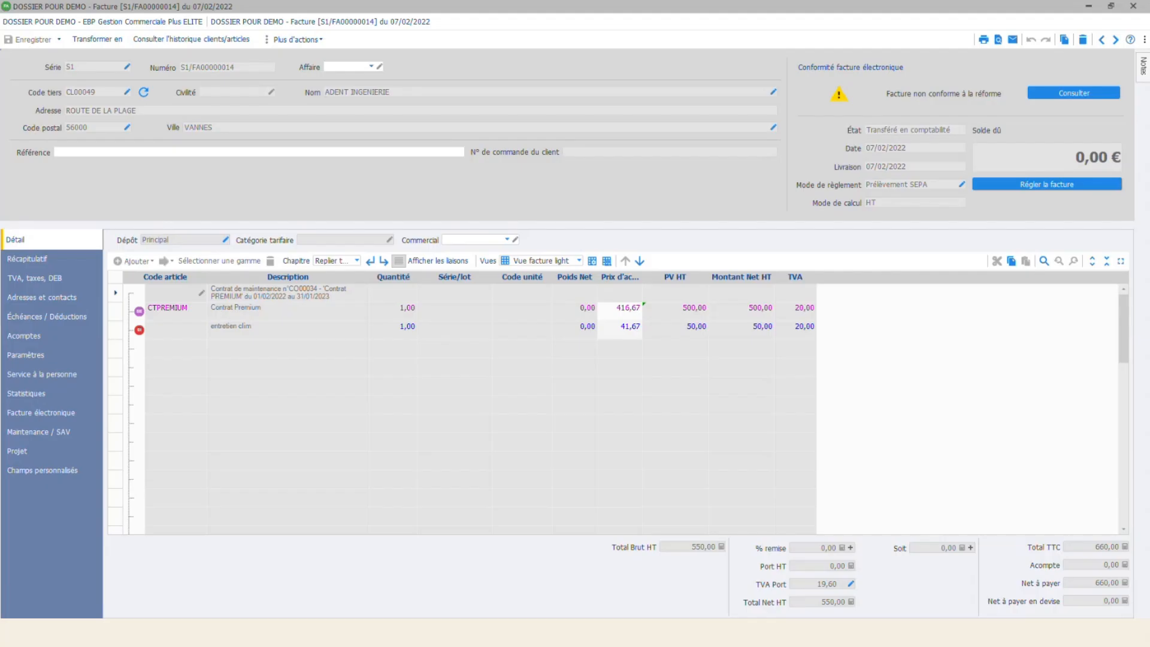
{"action": "left_click", "coordinate": [211, 317]}
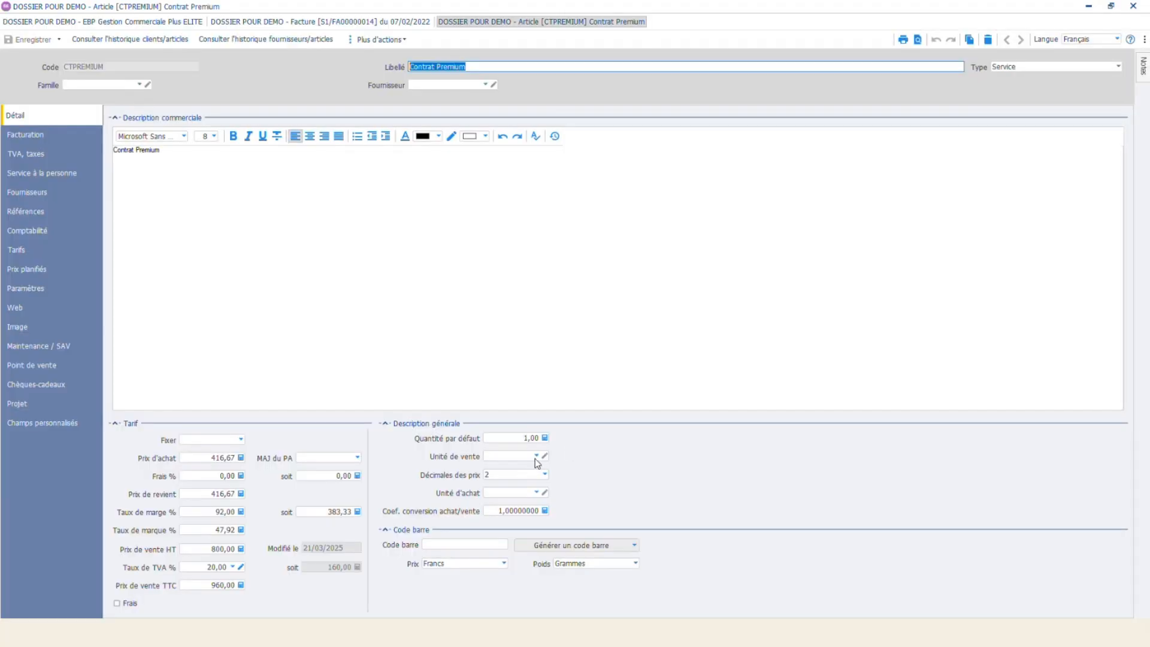
{"action": "left_click", "coordinate": [536, 457]}
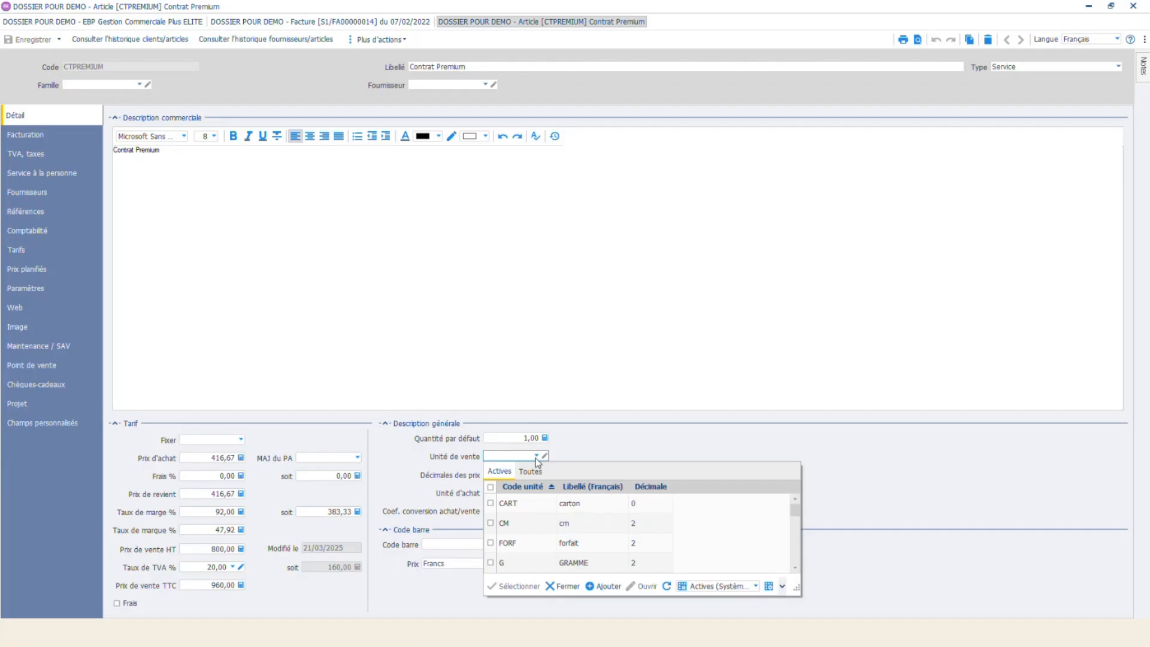
{"action": "left_click", "coordinate": [583, 543]}
Step: Consult the forfait unit's record and its UNECE code, and close the article without saving its changes
{"action": "left_click", "coordinate": [544, 456]}
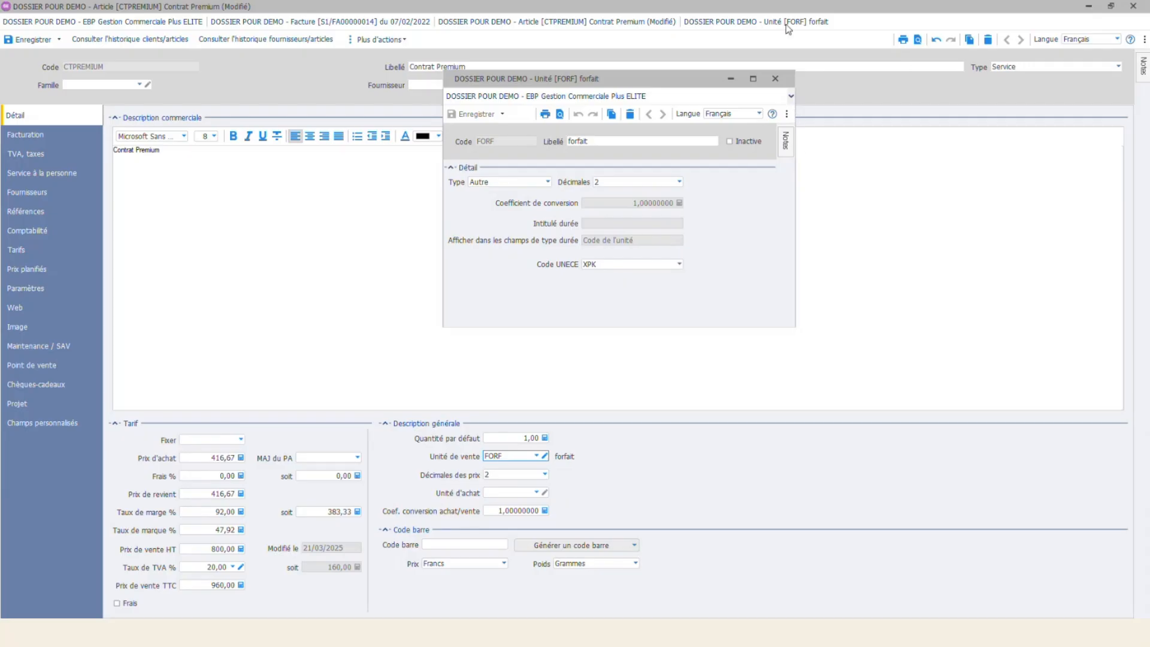
{"action": "left_click", "coordinate": [775, 78]}
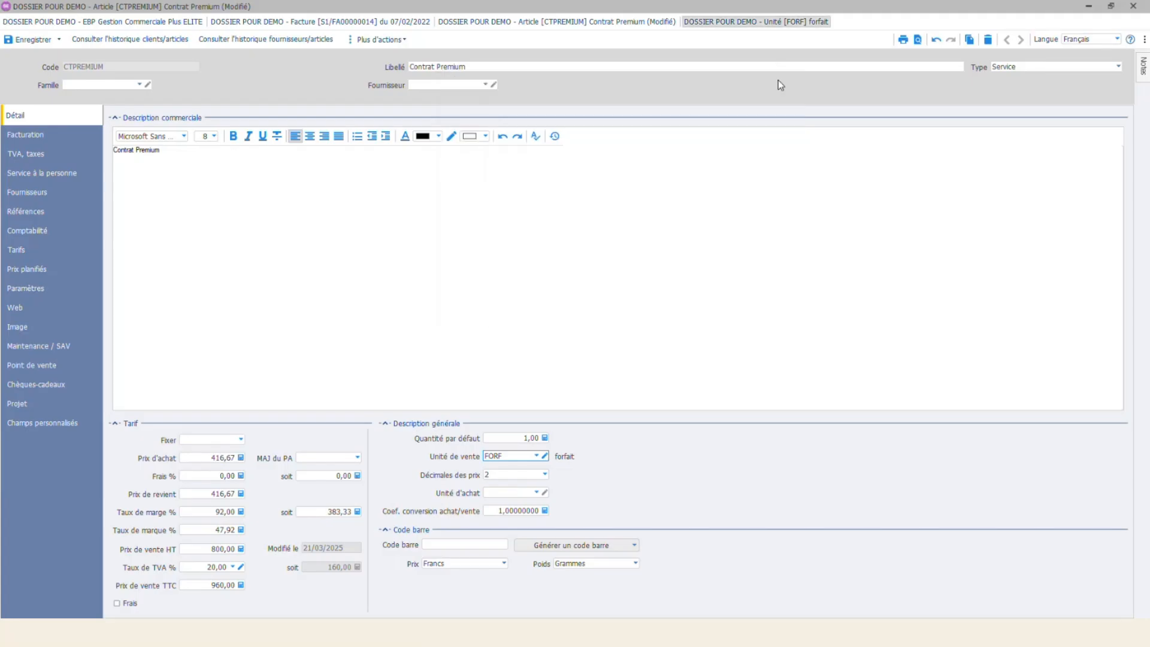
{"action": "left_click", "coordinate": [1132, 8]}
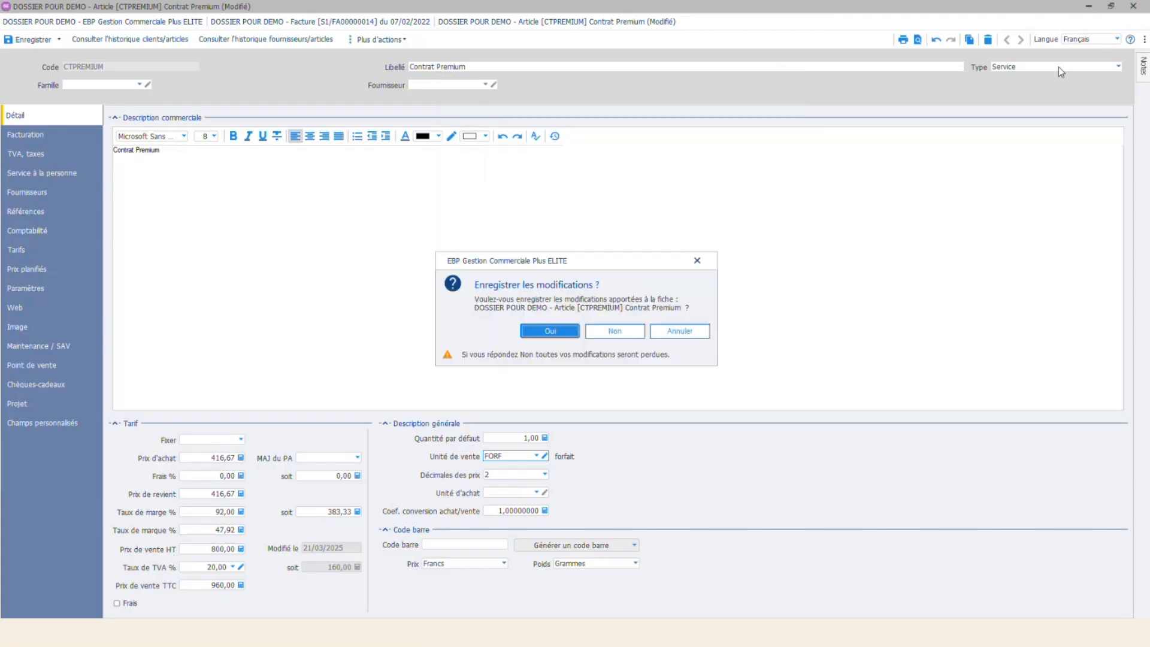
{"action": "left_click", "coordinate": [615, 331]}
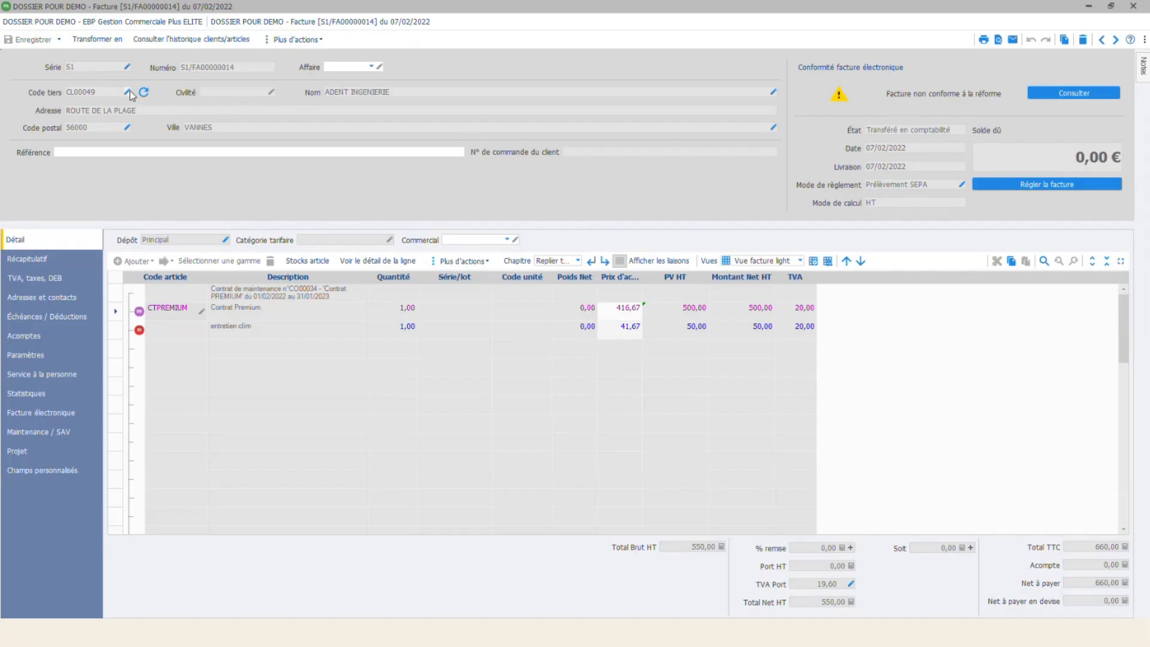
Step: Consult the client record of ADENT INGENIERIE from the invoice, and close both the record and the invoice
{"action": "left_click", "coordinate": [129, 92]}
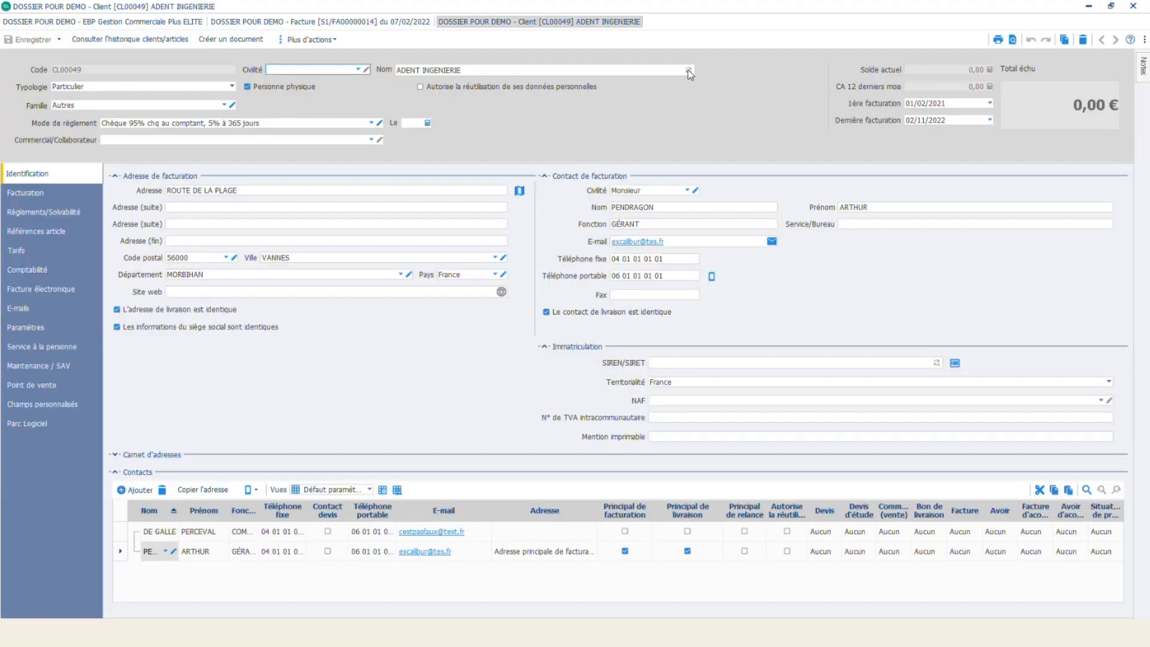
{"action": "left_click", "coordinate": [1134, 6]}
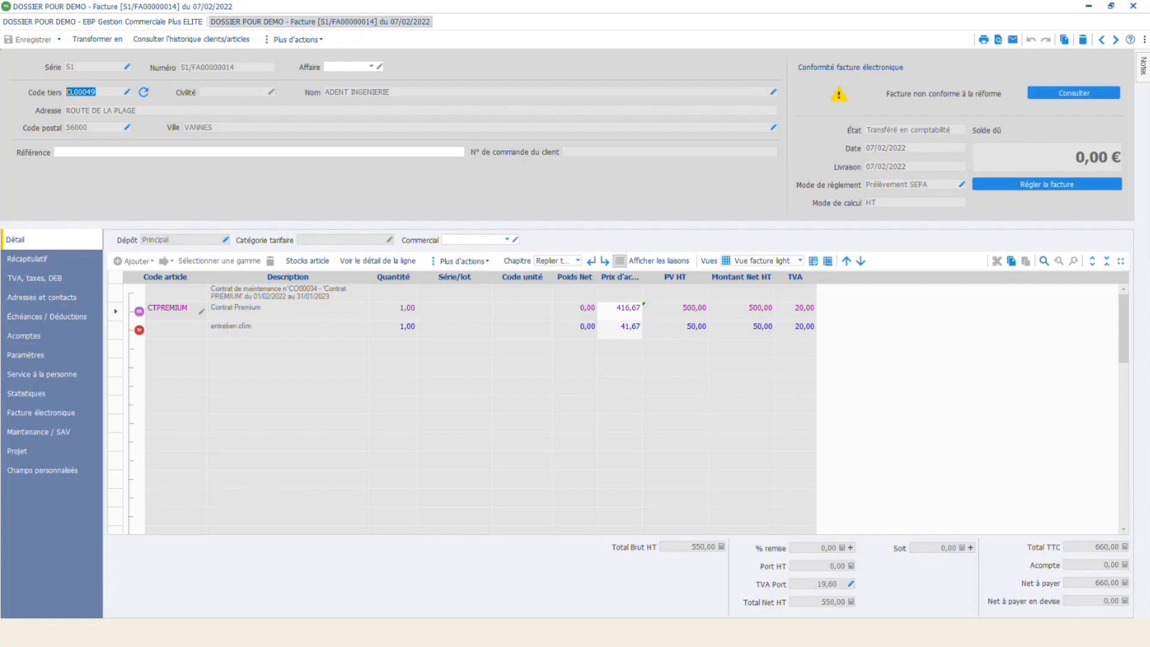
{"action": "left_click", "coordinate": [1134, 6]}
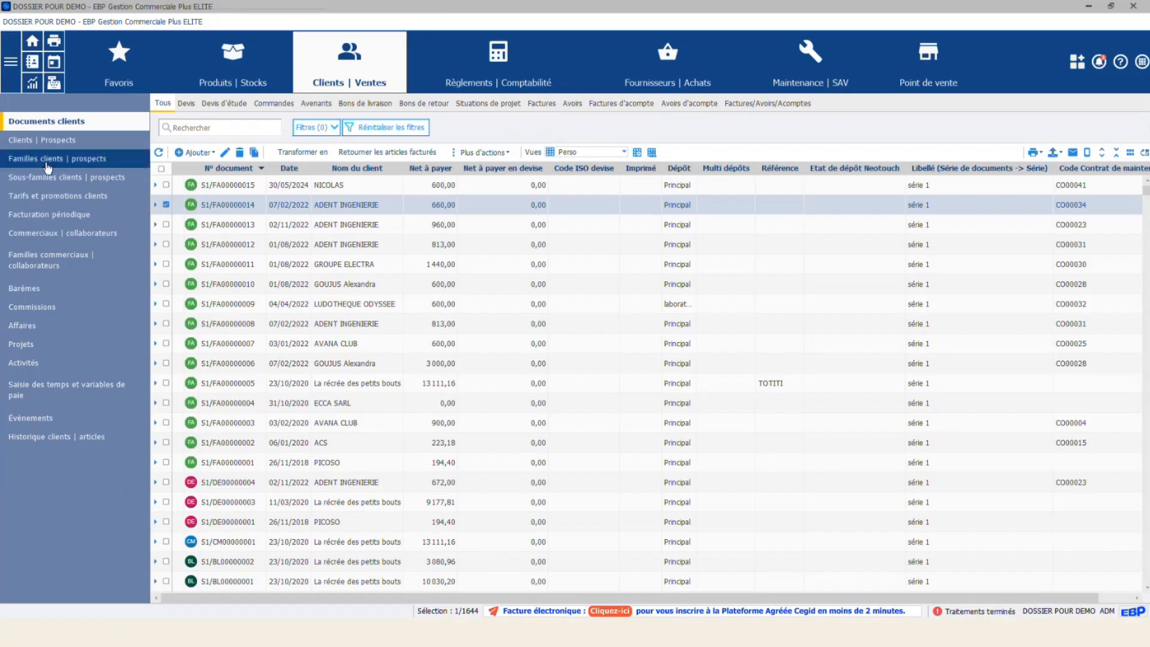
Step: Create a new client from the clients and prospects list with the typology Entreprise
{"action": "left_click", "coordinate": [42, 140]}
{"action": "left_click", "coordinate": [198, 152]}
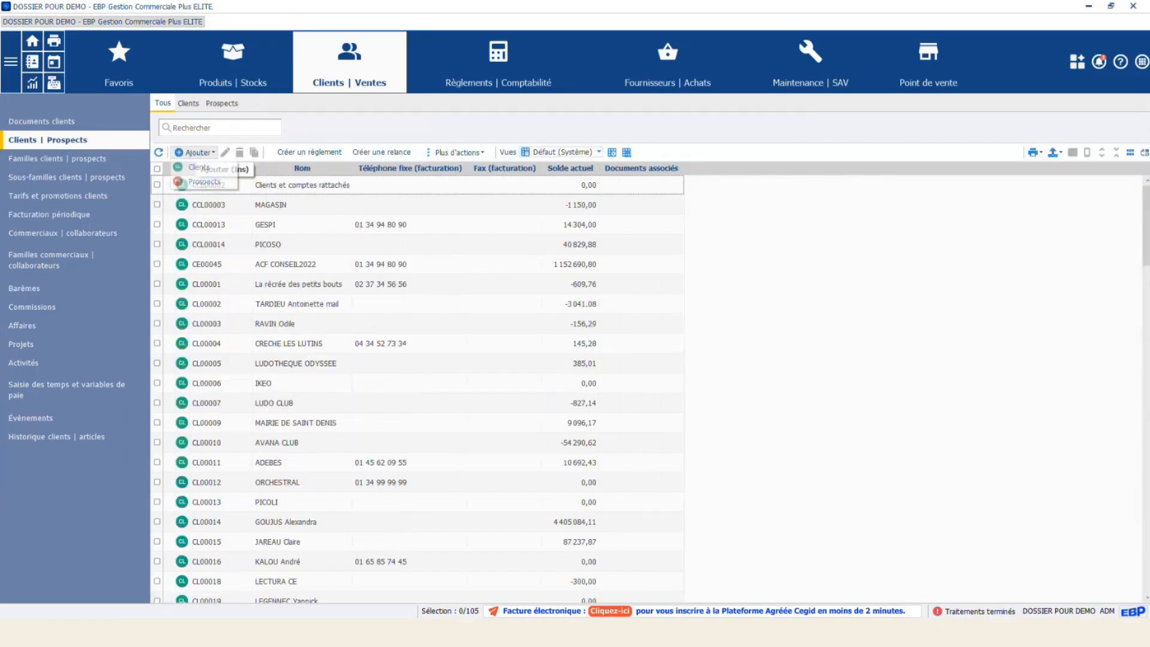
{"action": "left_click", "coordinate": [198, 168]}
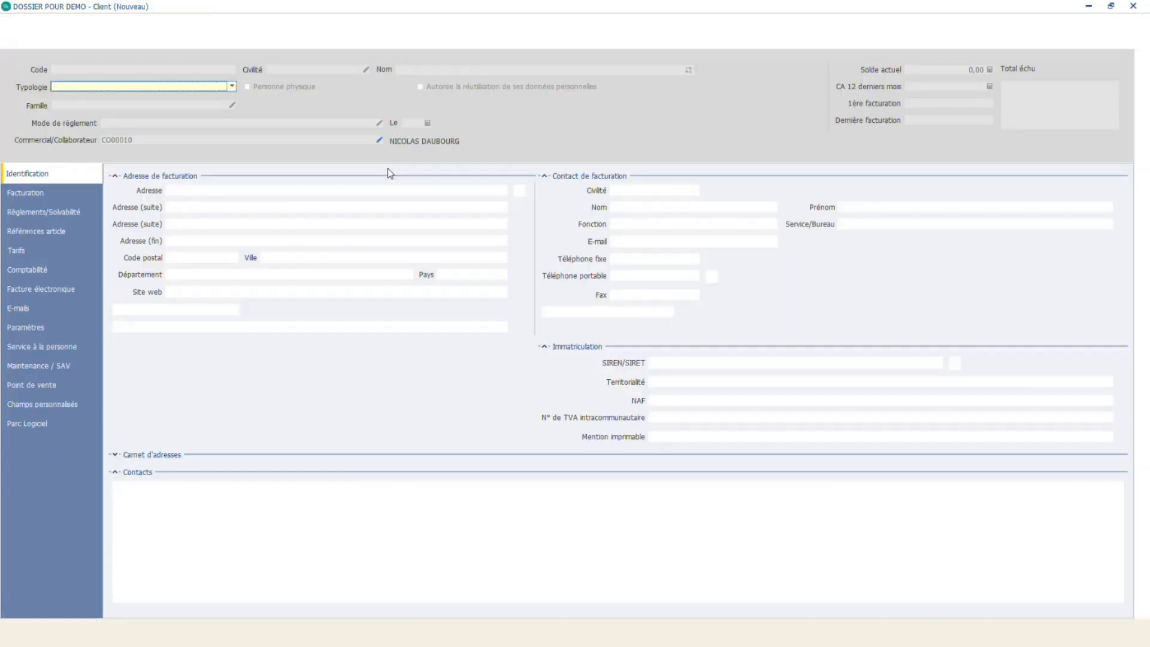
{"action": "left_click", "coordinate": [196, 88]}
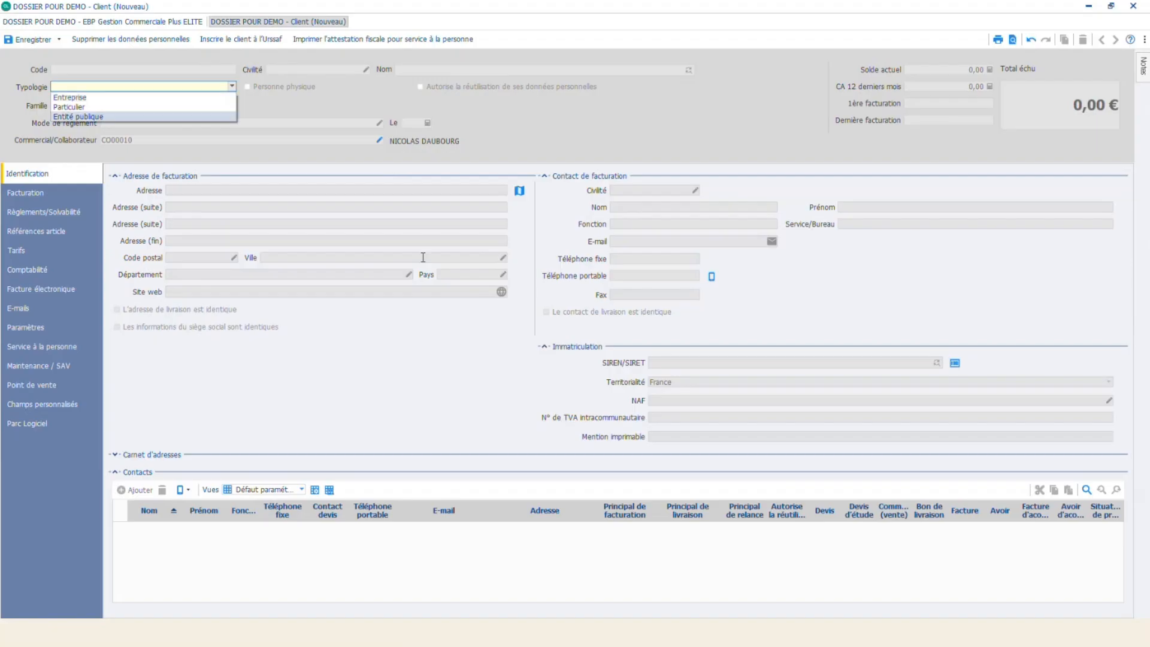
{"action": "left_click", "coordinate": [77, 97]}
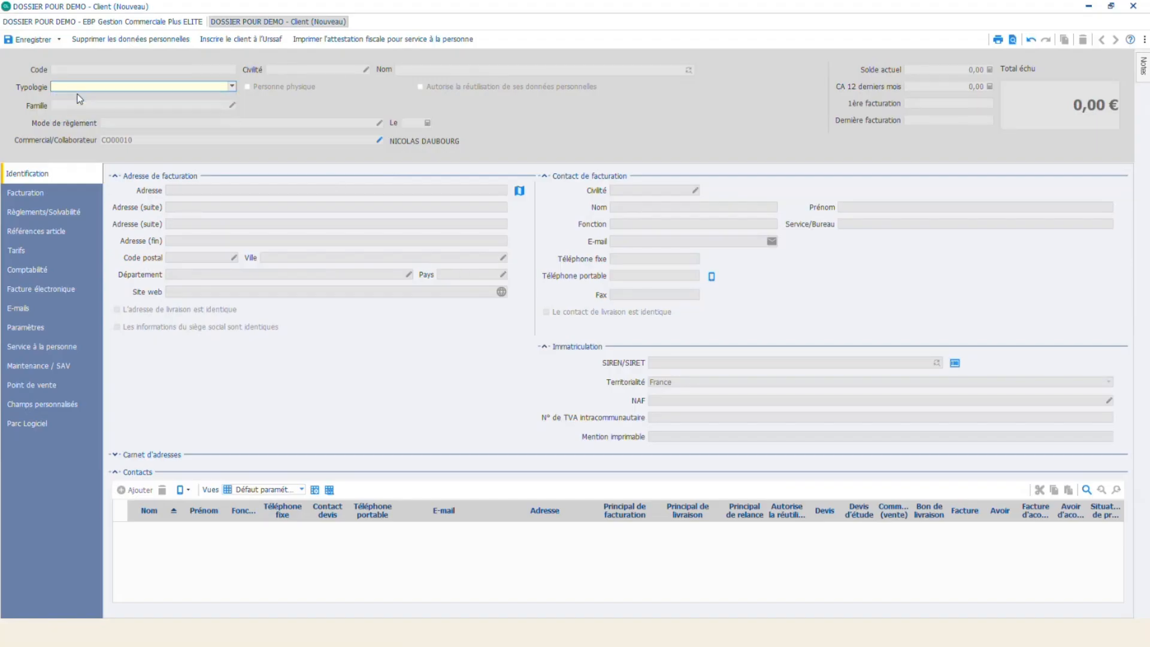
Step: Prefill the new client by searching establishments for grafe and choosing GRAFE INFORMATIQUES in Basse-Goulaine, and close the record without saving
{"action": "left_click", "coordinate": [535, 331]}
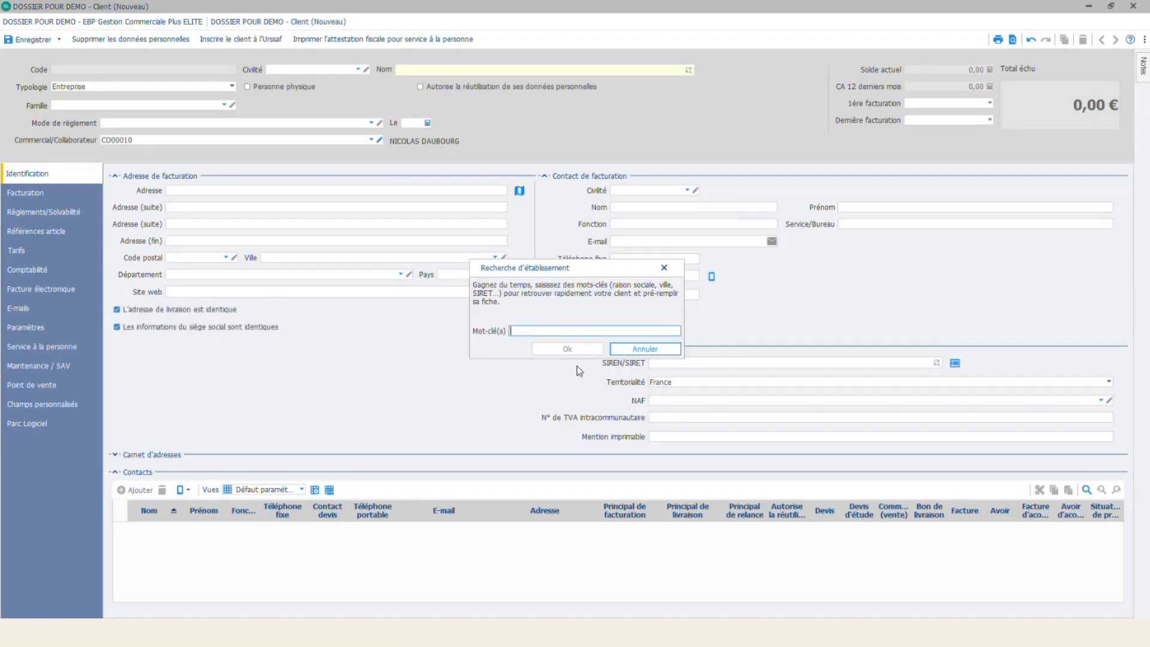
{"action": "type", "text": "gra"}
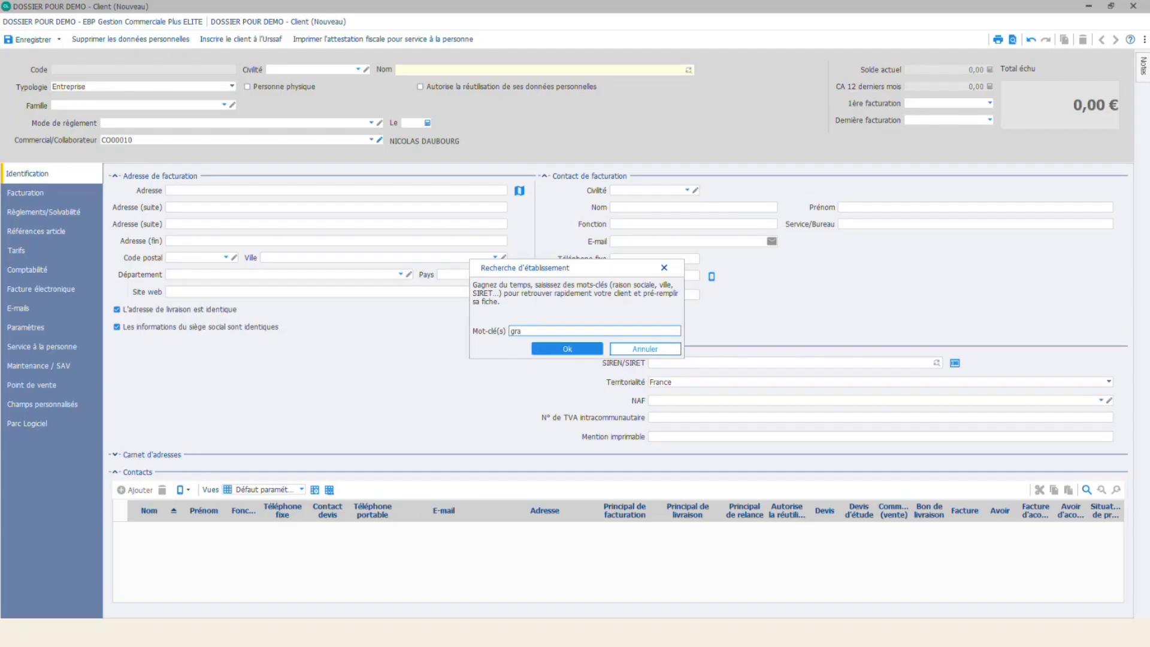
{"action": "type", "text": "fe"}
{"action": "key", "text": "Return"}
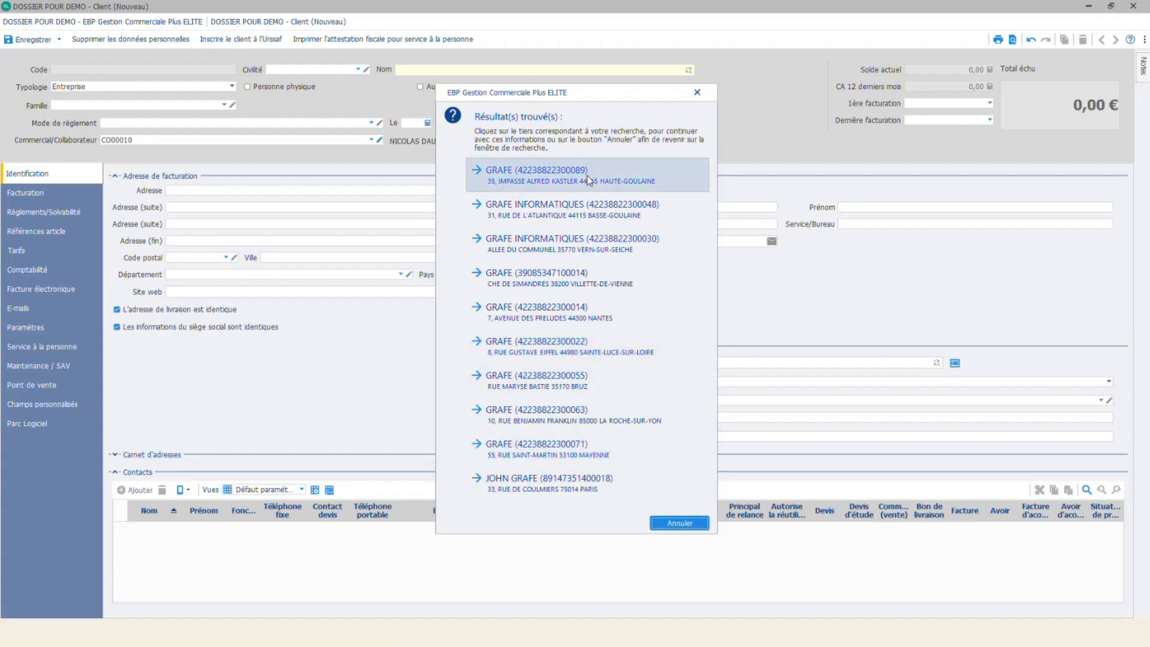
{"action": "left_click", "coordinate": [586, 209]}
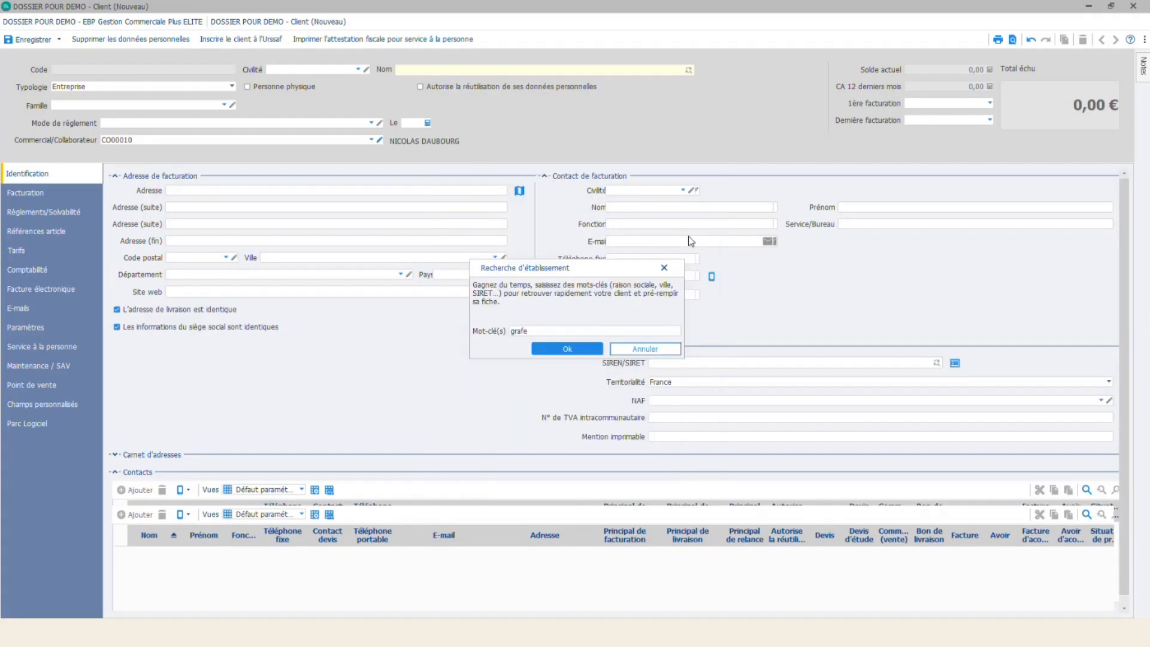
{"action": "key", "text": "Return"}
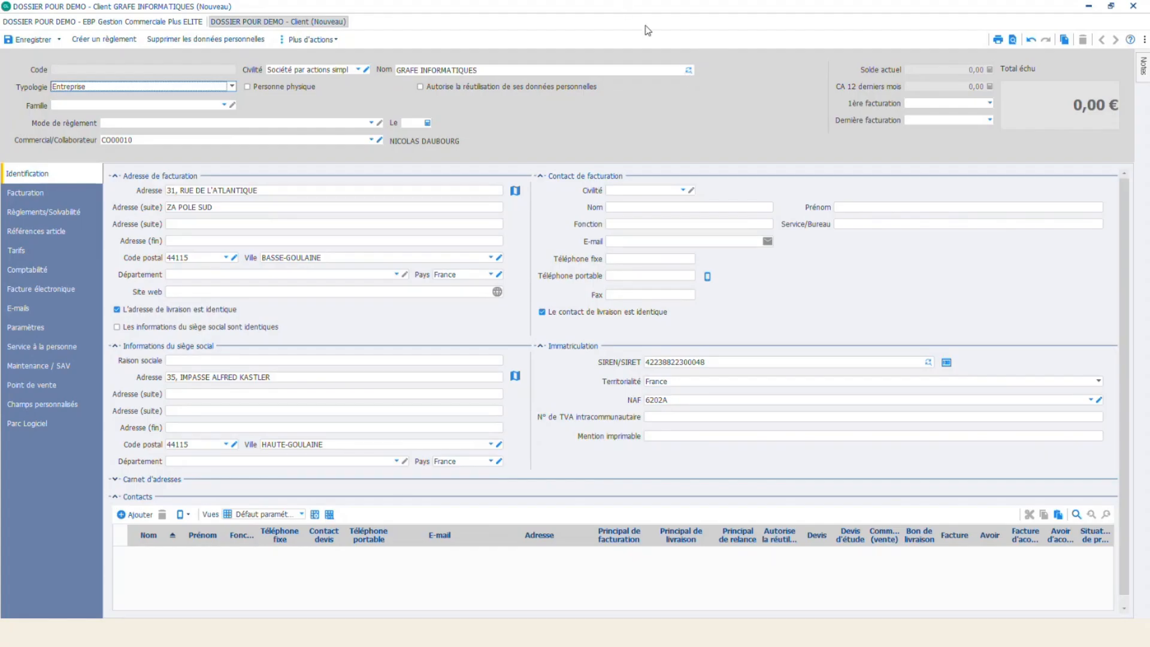
{"action": "left_click", "coordinate": [1134, 9]}
{"action": "left_click", "coordinate": [635, 333]}
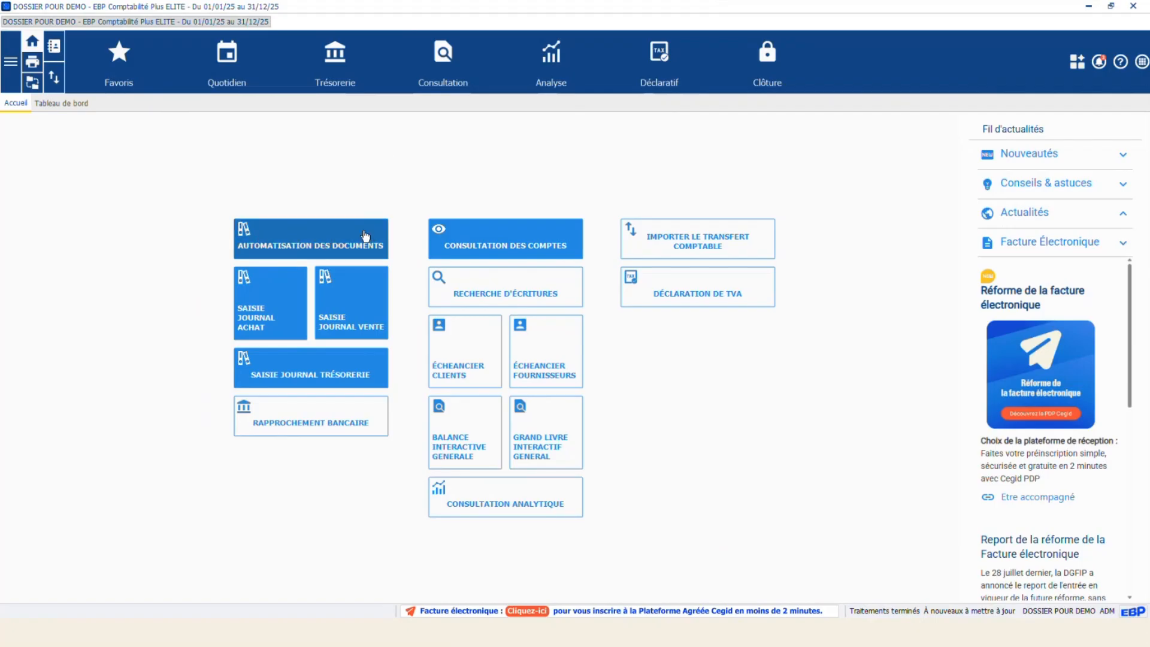
Step: In EBP Comptabilité, open posted purchase invoice FA00000194 from the document automation, review its general fields, detail lines and VAT, and go to the dashboard
{"action": "left_click", "coordinate": [319, 241]}
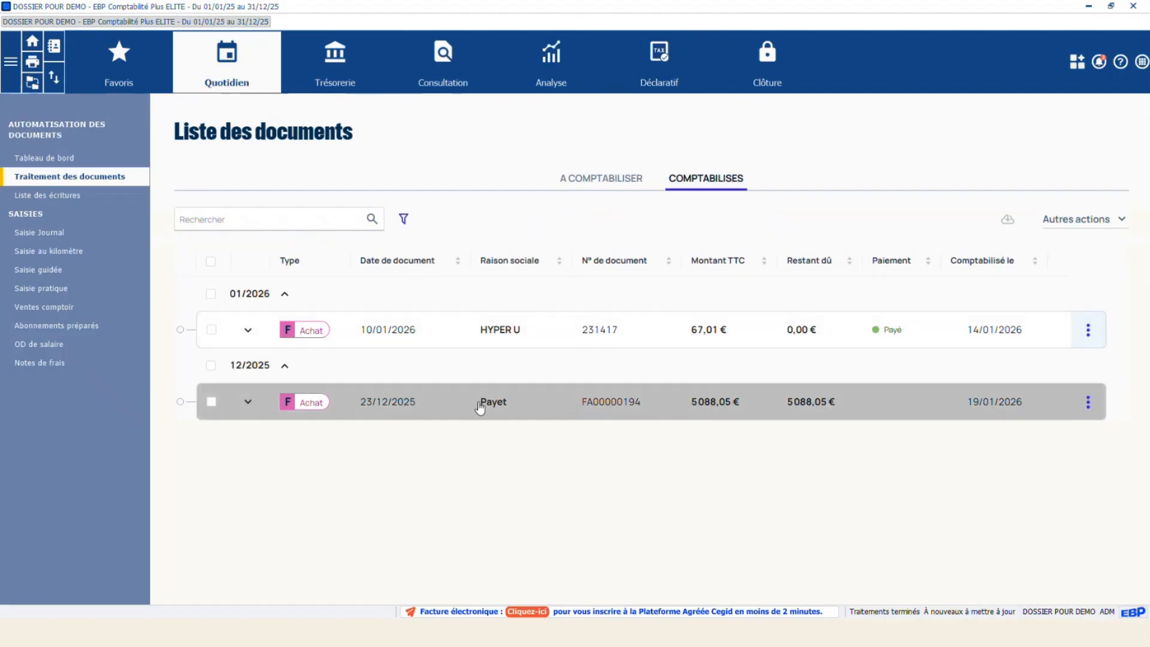
{"action": "left_click", "coordinate": [633, 408]}
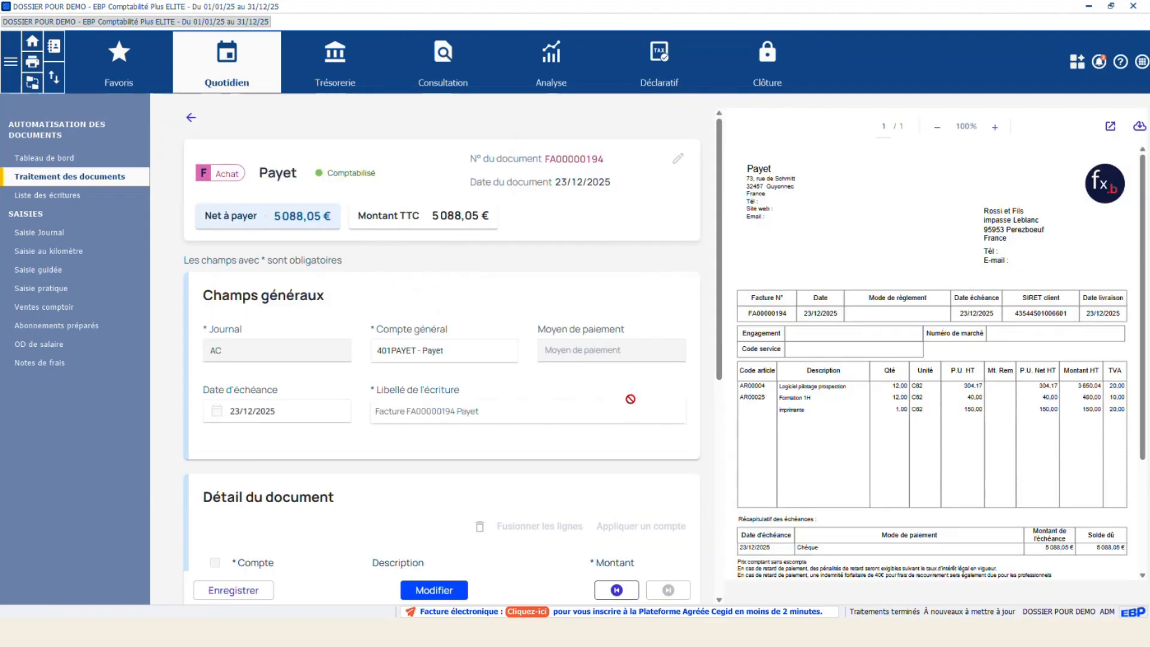
{"action": "scroll", "coordinate": [347, 518], "scroll_direction": "down", "scroll_amount": 3}
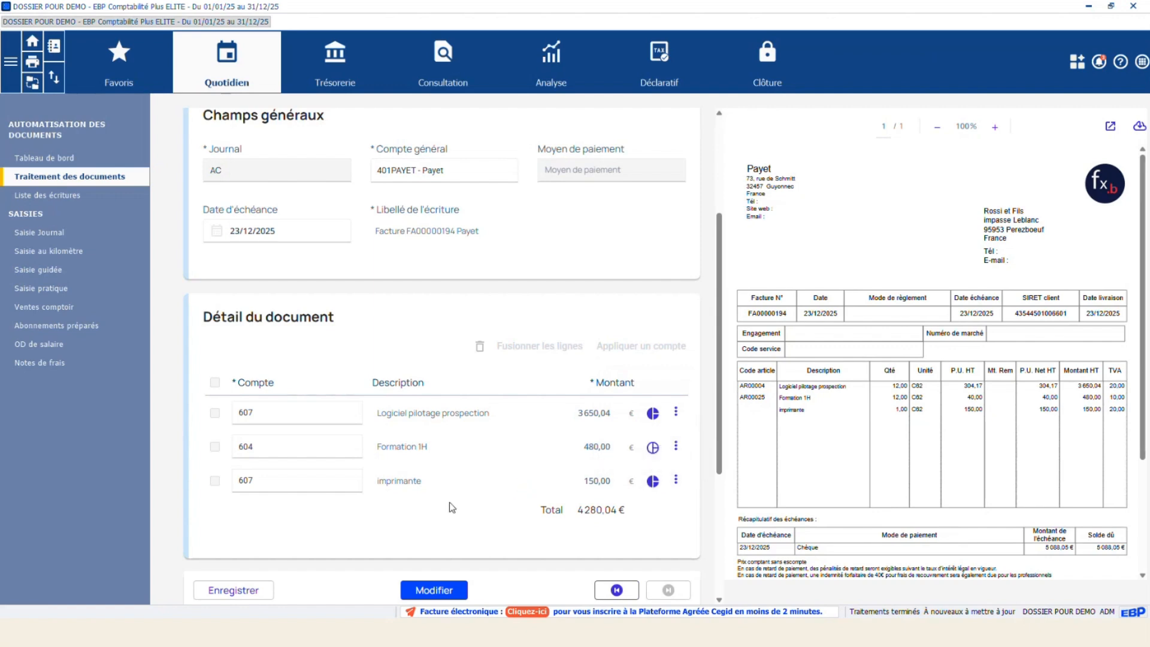
{"action": "scroll", "coordinate": [450, 502], "scroll_direction": "down", "scroll_amount": 1}
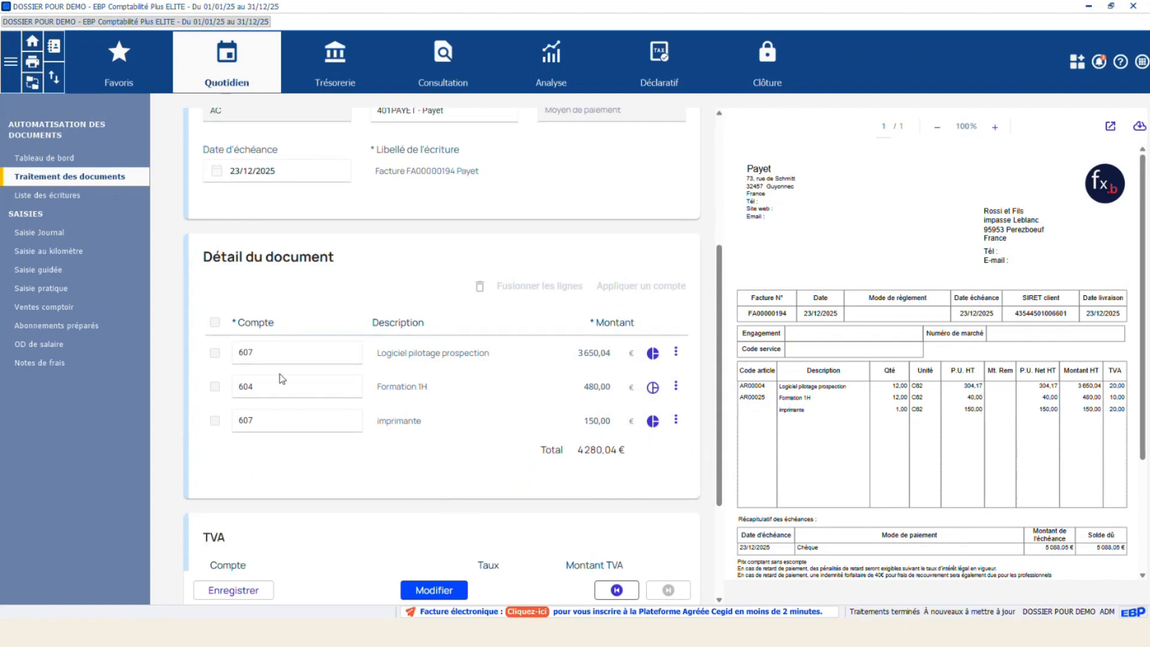
{"action": "scroll", "coordinate": [320, 366], "scroll_direction": "down", "scroll_amount": 2}
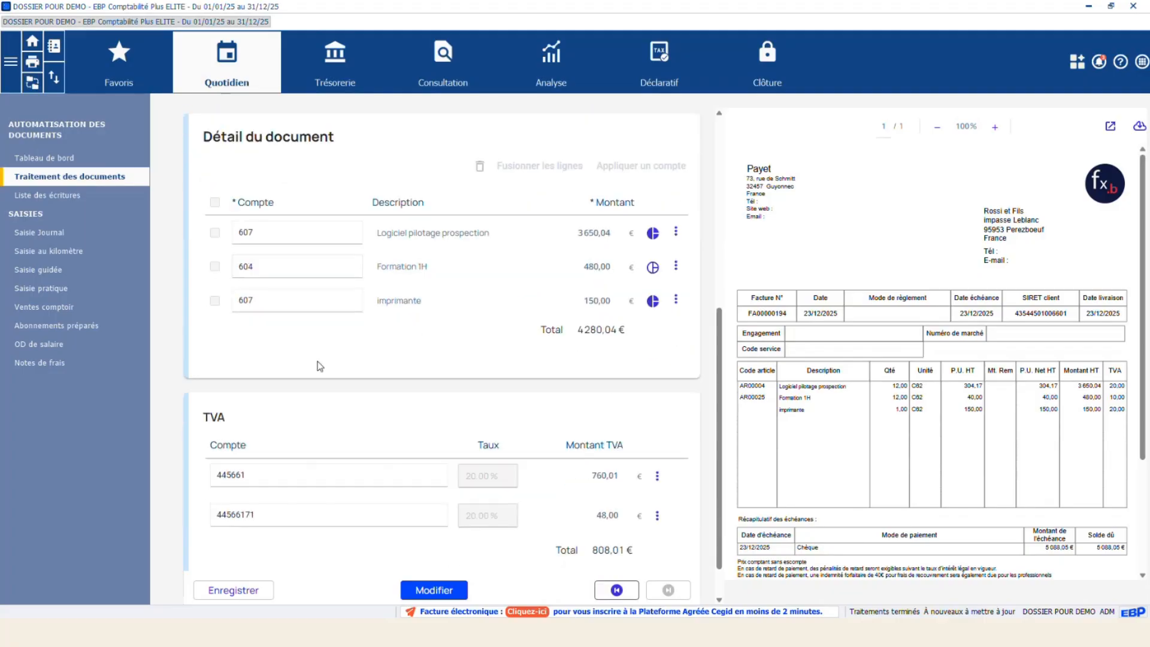
{"action": "scroll", "coordinate": [320, 366], "scroll_direction": "up", "scroll_amount": 4}
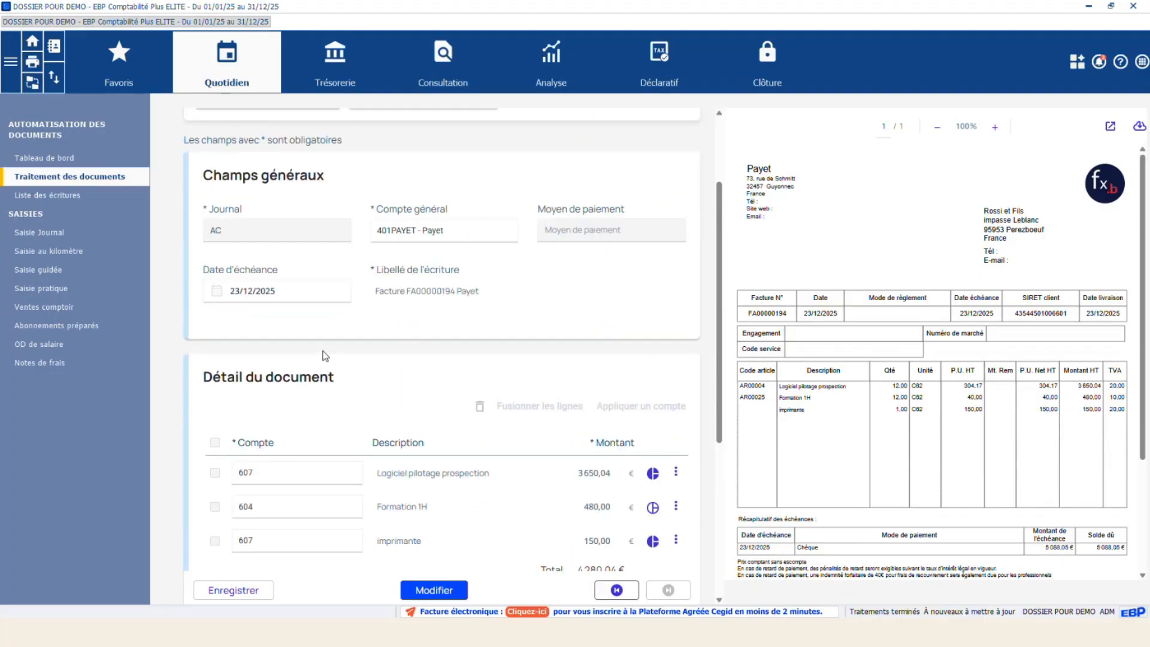
{"action": "scroll", "coordinate": [411, 353], "scroll_direction": "up", "scroll_amount": 2}
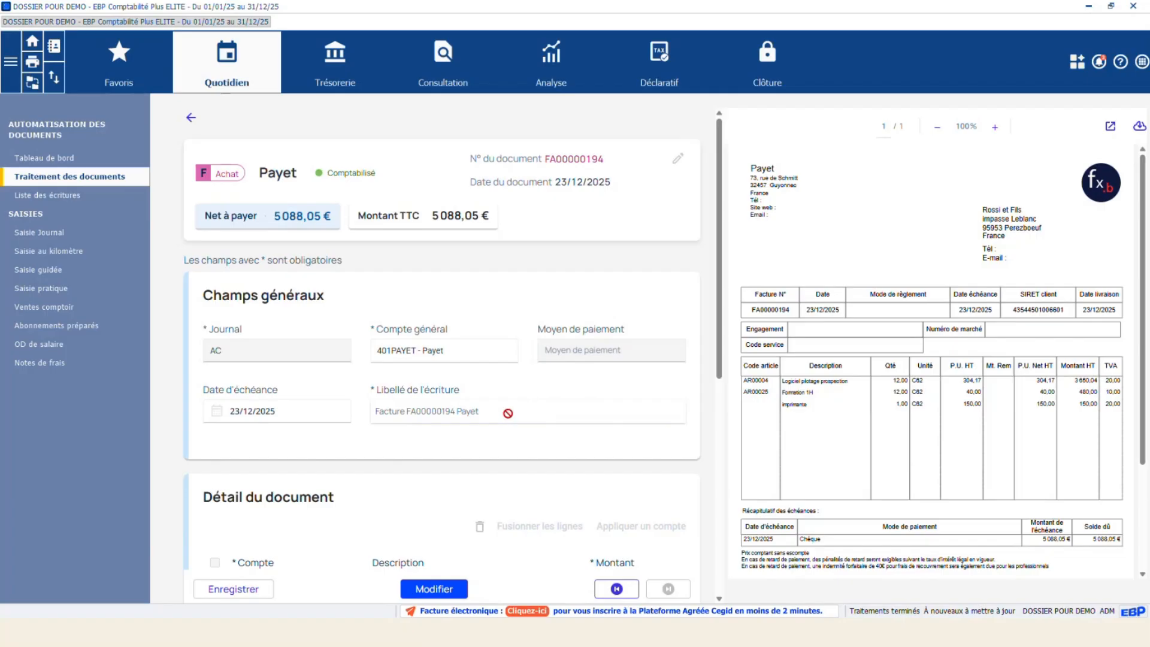
{"action": "left_click", "coordinate": [65, 159]}
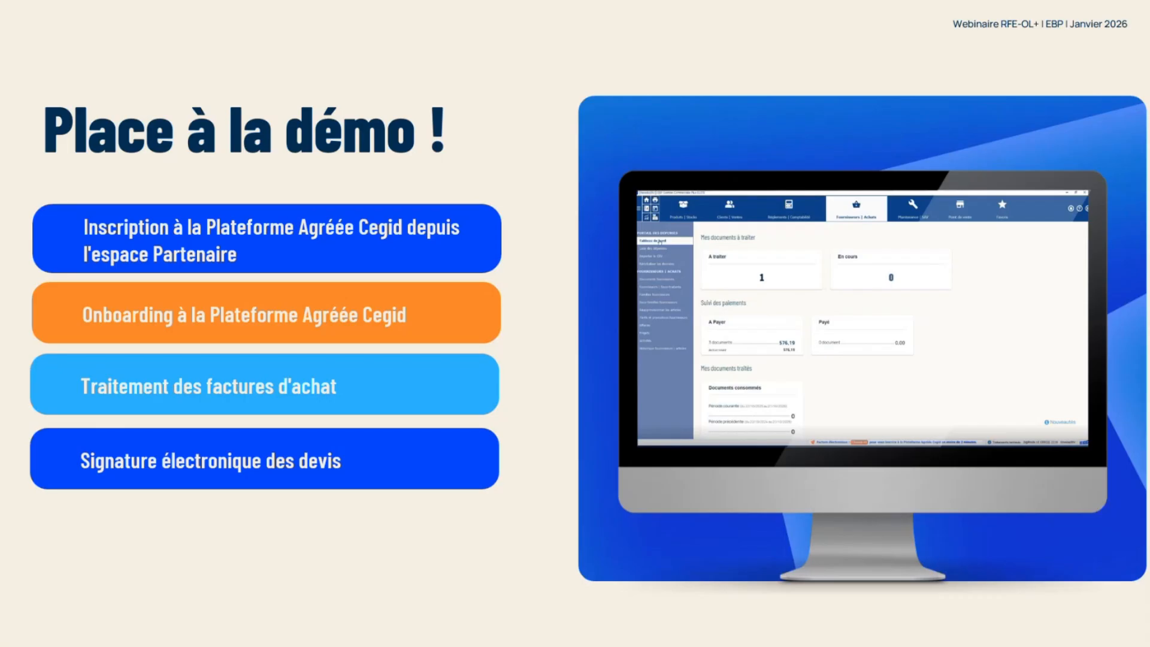
{"action": "left_click", "coordinate": [534, 530]}
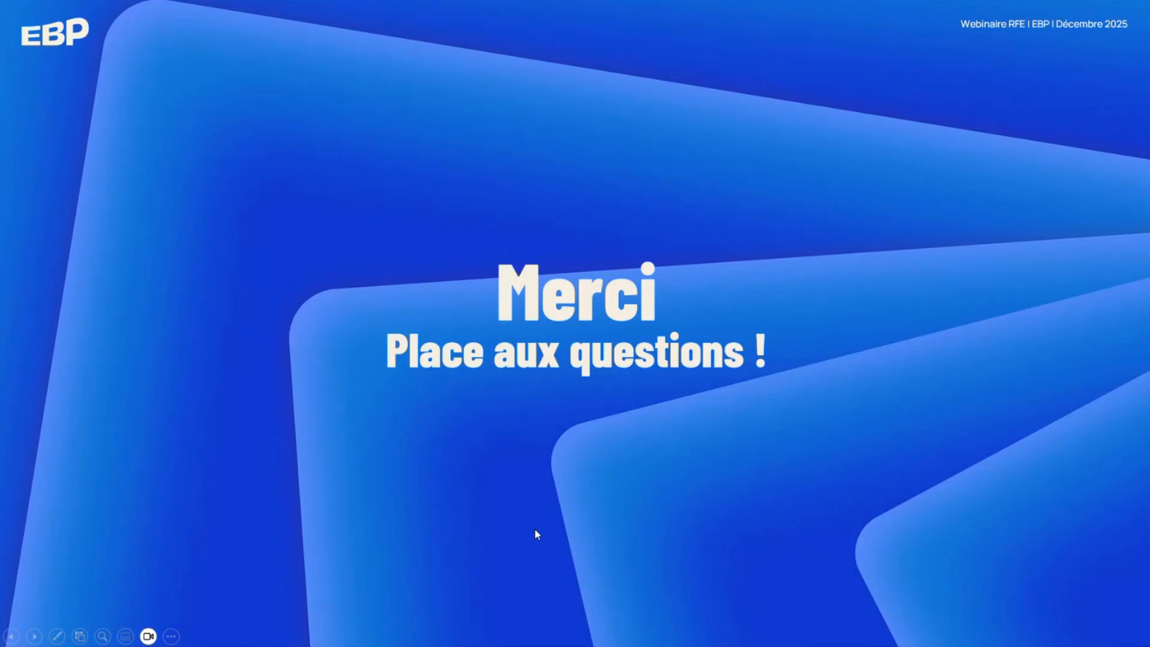